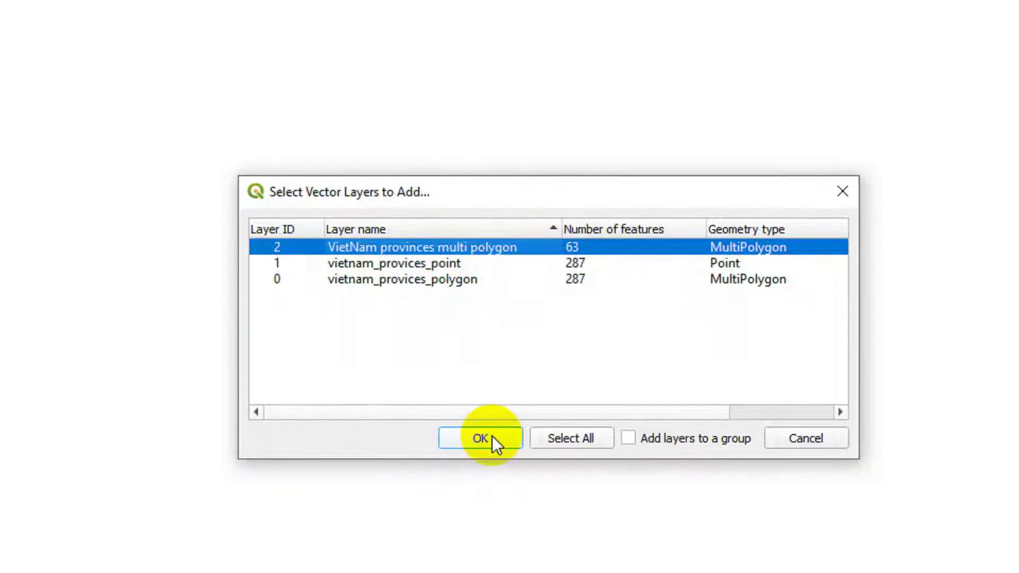
Add the VietNam provinces multi polygon layer to the project
left_click(492, 431)
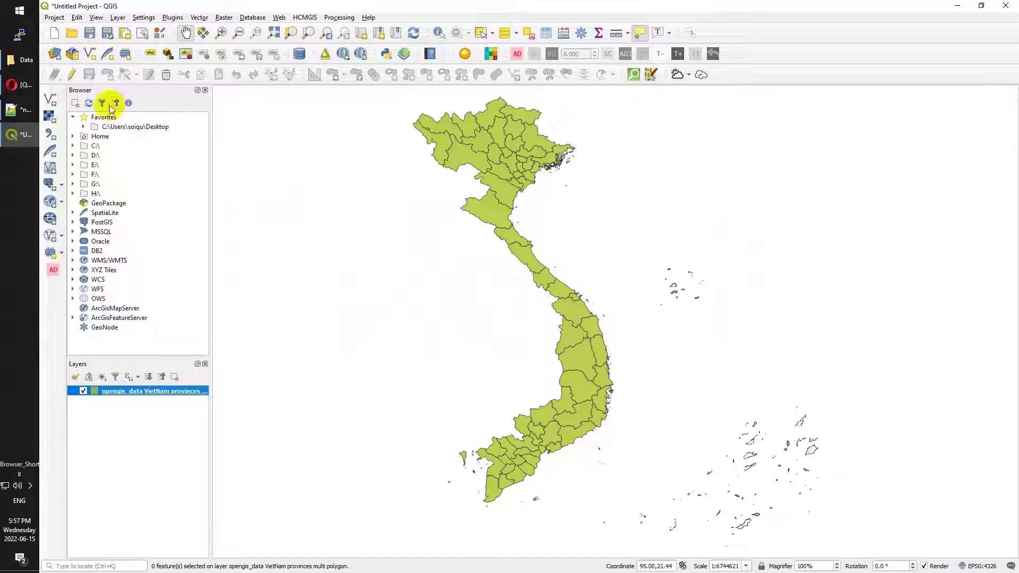
Switch to the Notion page and mark the Open Spatial Data item as done in the checklist
left_click(19, 85)
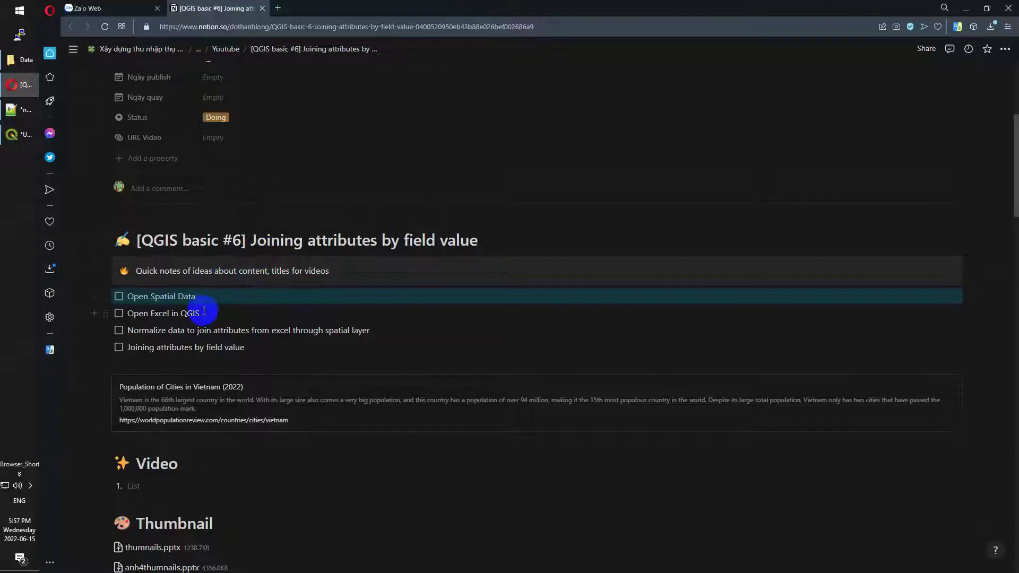
left_click(202, 312)
left_click(118, 296)
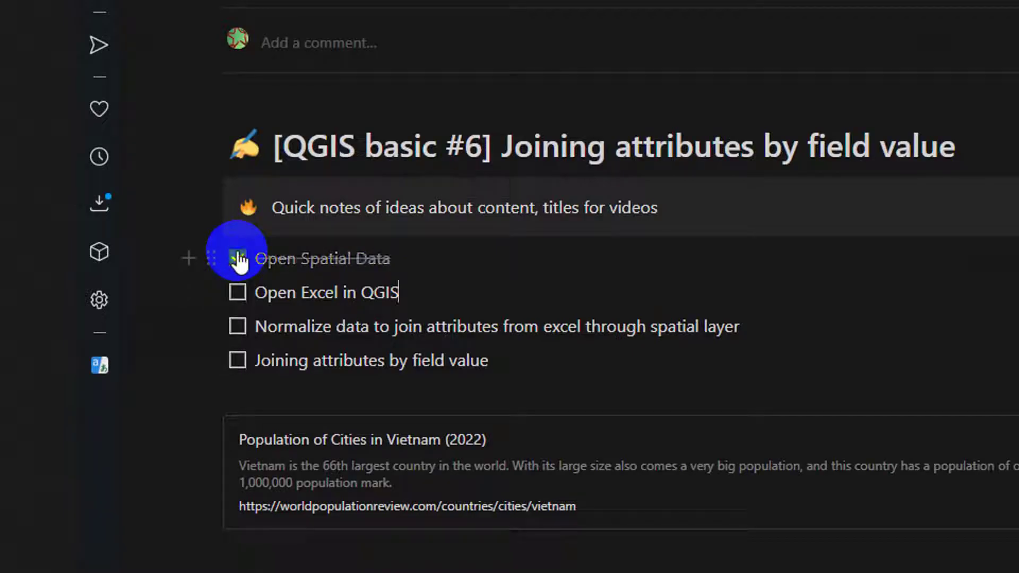
left_click_drag(257, 293, 405, 295)
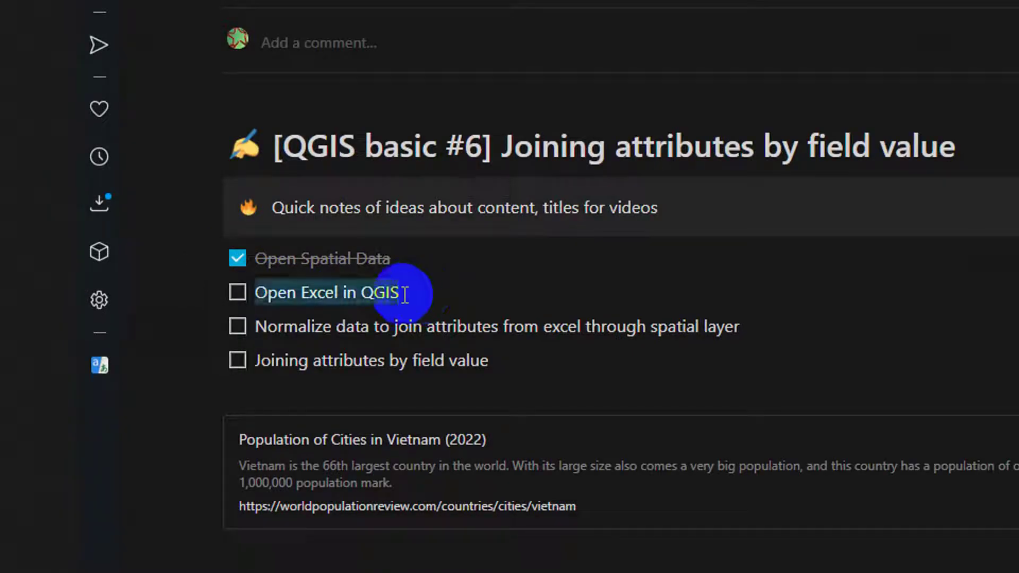
left_click(425, 292)
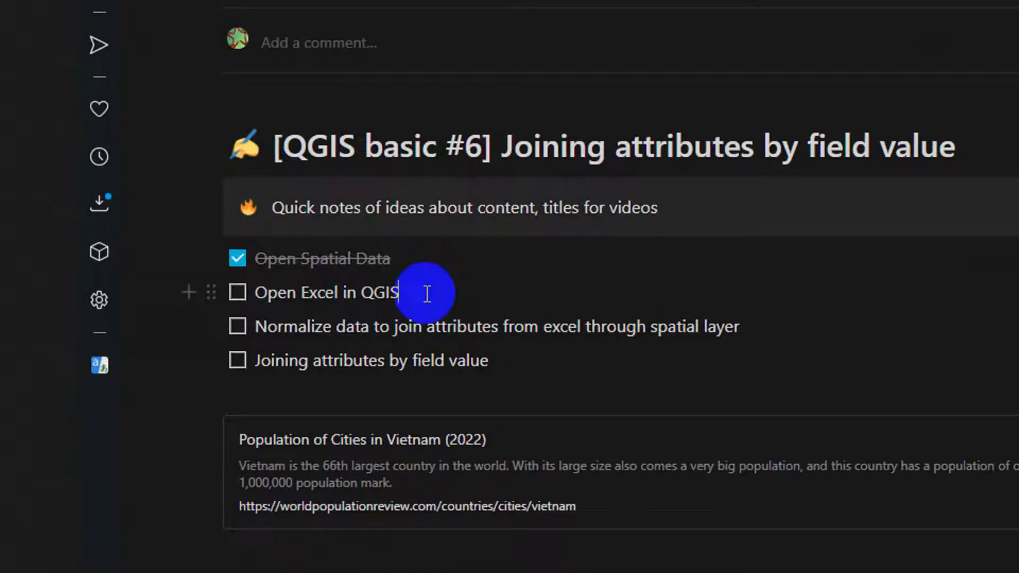
Switch to the Data folder and open the workbook Population density of Vietnam in 2016.xlsx
left_click(14, 62)
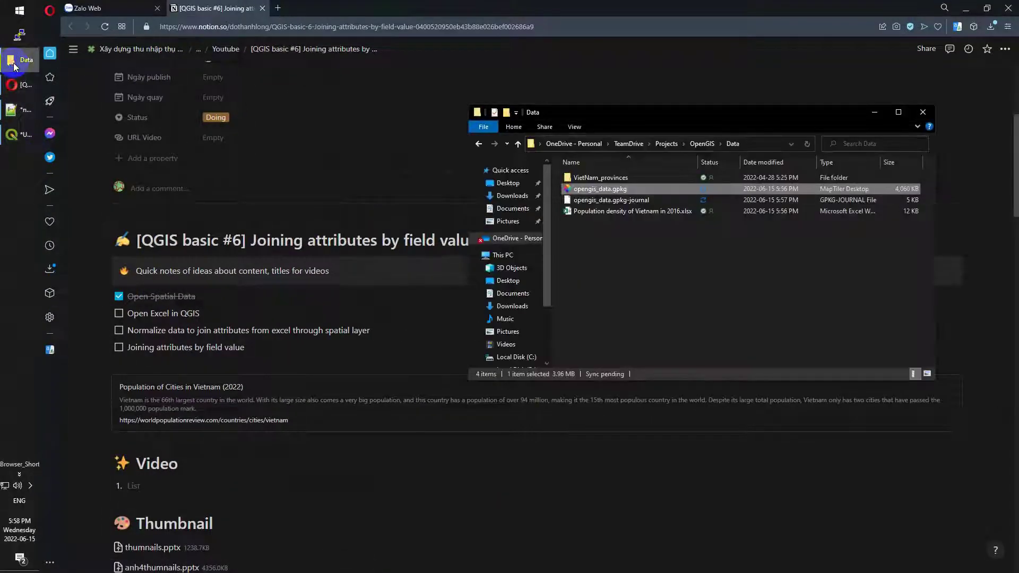
left_click(18, 134)
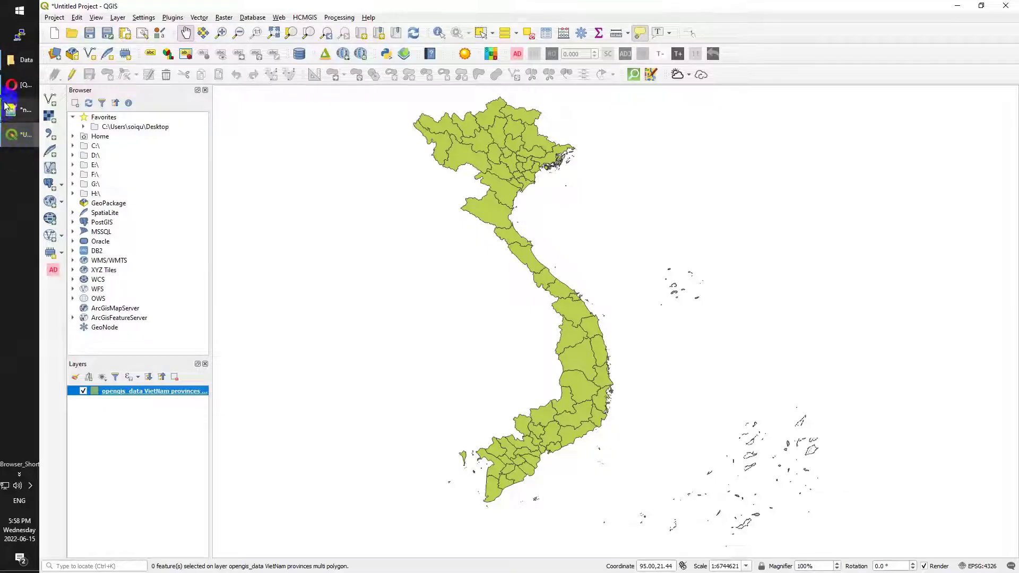
left_click(21, 64)
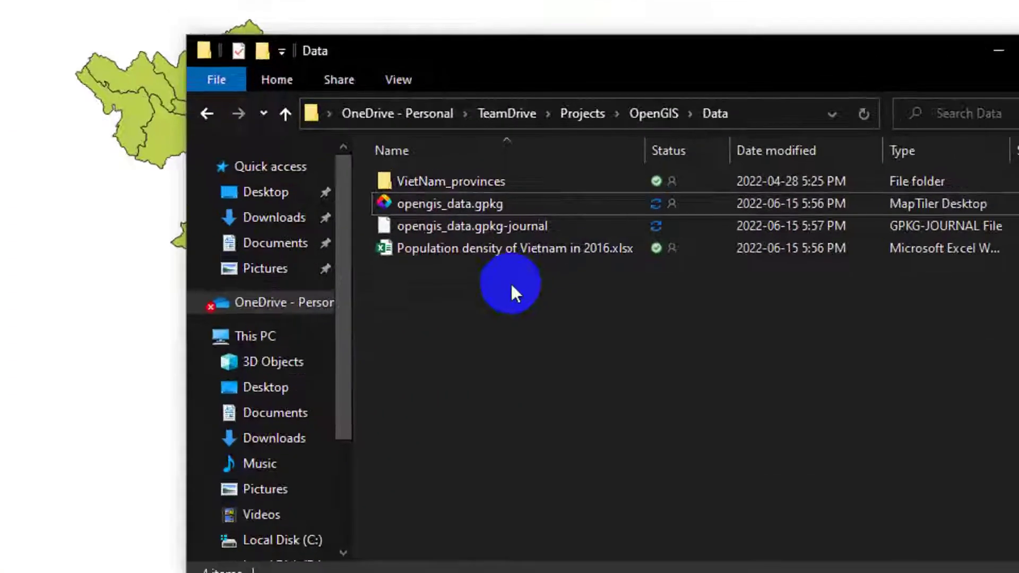
left_click(461, 243)
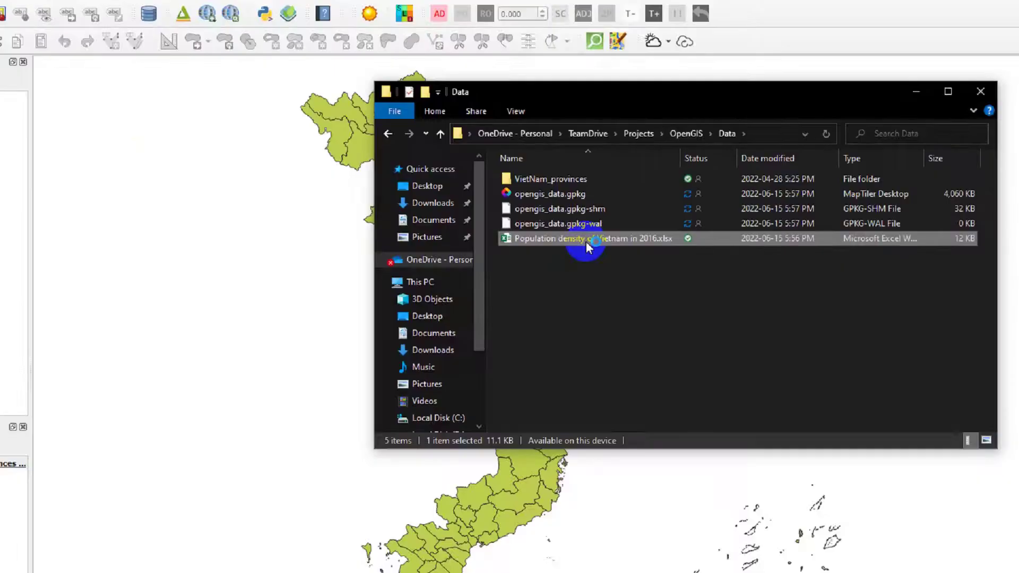
double_click(587, 242)
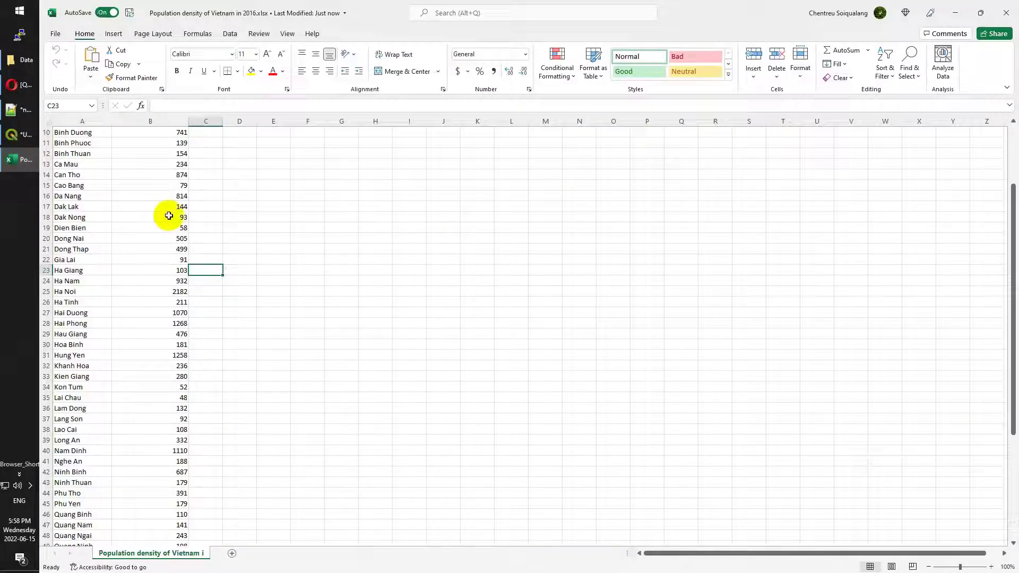
Examine the Province's Name and Province's Popdensity columns over all rows of the workbook, and close it
left_click(143, 187)
scroll(147, 333, "down", 6)
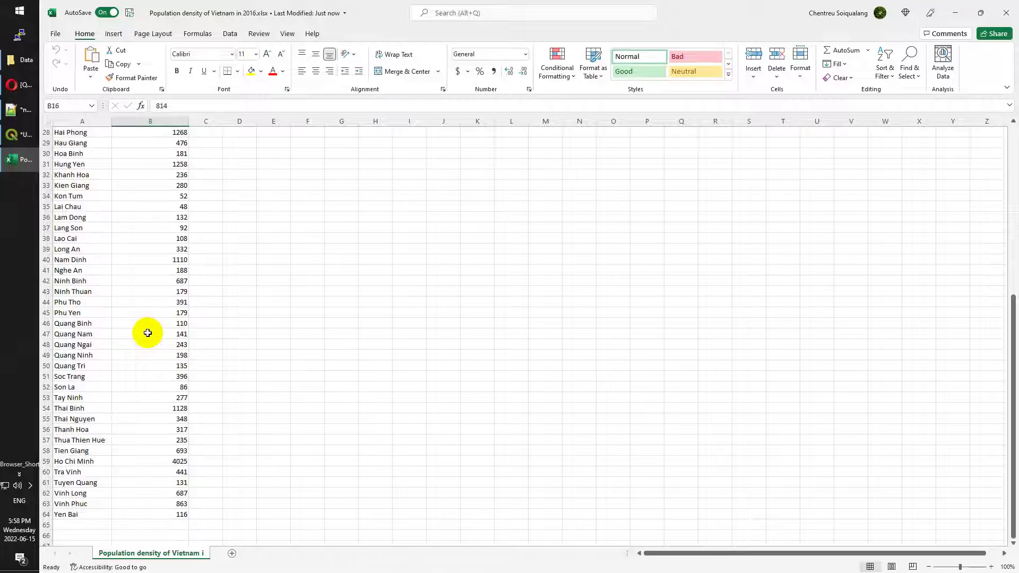
scroll(143, 319, "up", 9)
left_click(83, 133)
left_click(157, 136)
left_click(169, 164)
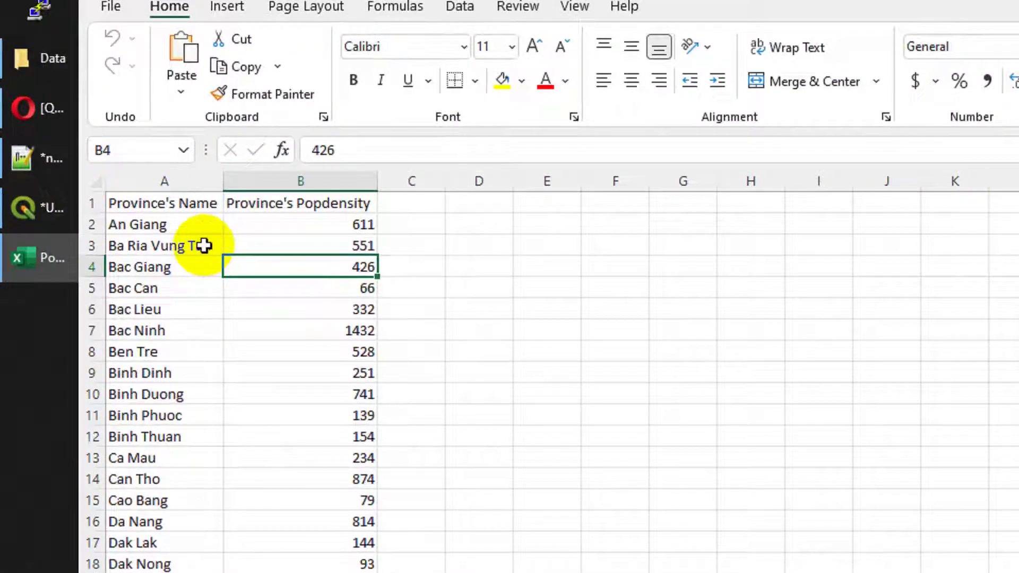
left_click(69, 175)
scroll(99, 269, "down", 7)
scroll(200, 430, "down", 4)
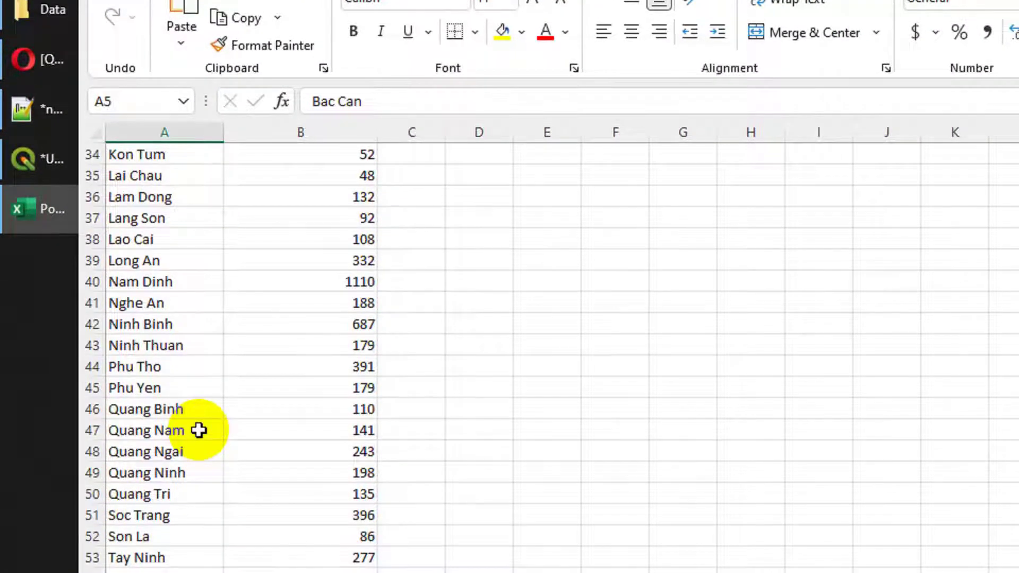
scroll(200, 425, "up", 11)
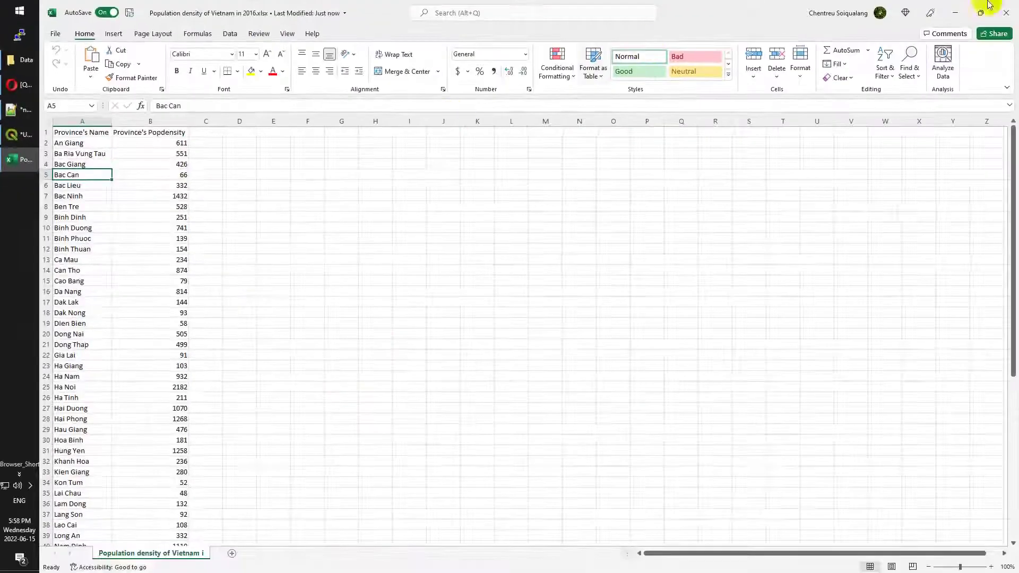
left_click(1005, 12)
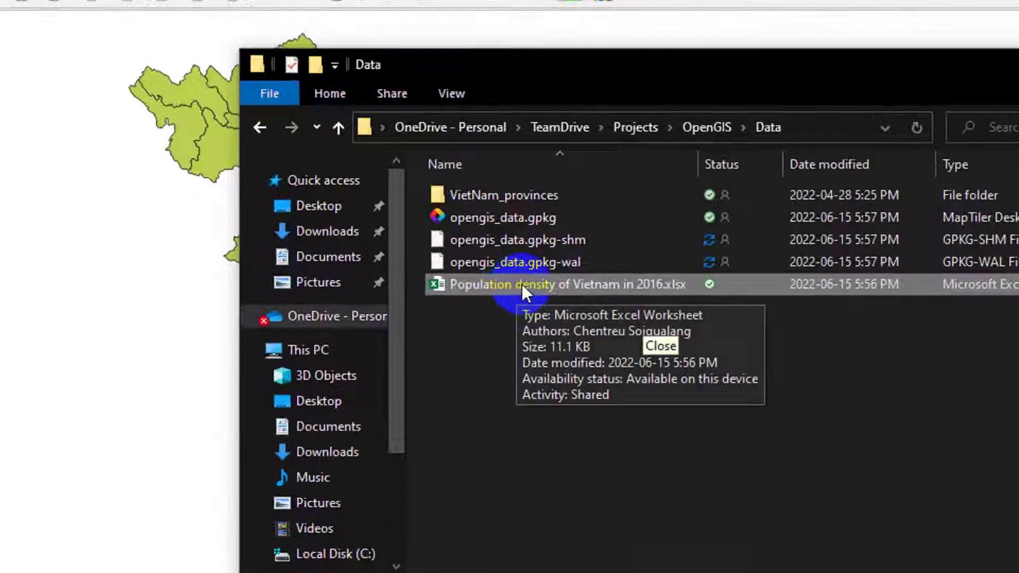
Add Population density of Vietnam in 2016.xlsx from the Data folder to QGIS as a layer
left_click_drag(604, 226, 412, 245)
left_click_drag(175, 331, 81, 359)
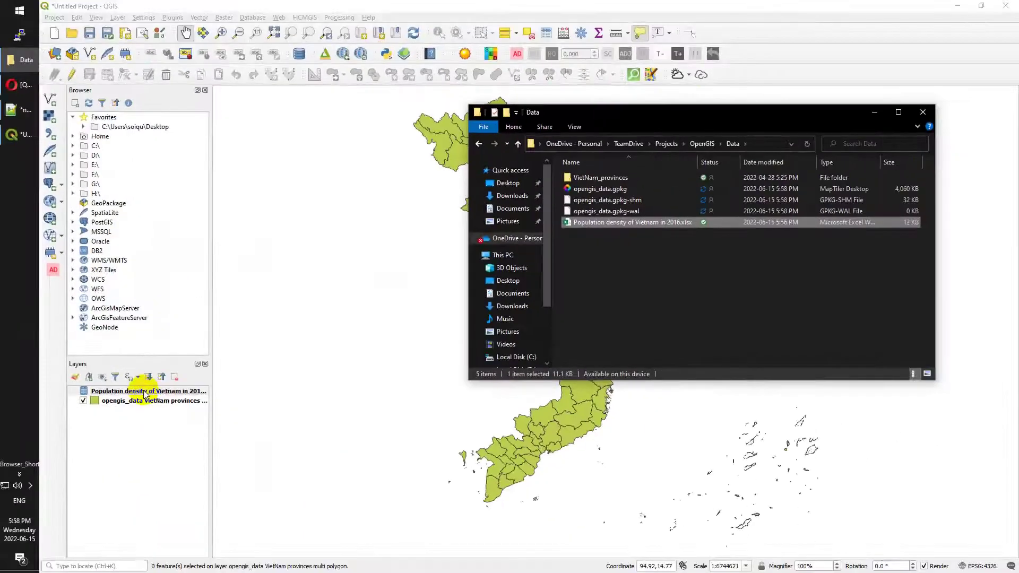
left_click(154, 394)
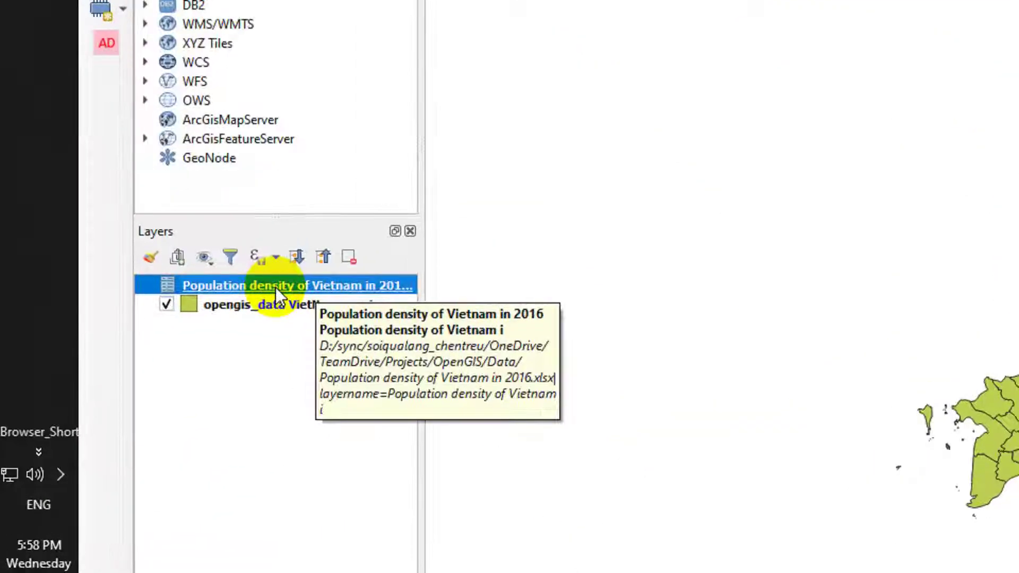
Open the attribute table of the population density layer and look through its province rows
right_click(138, 392)
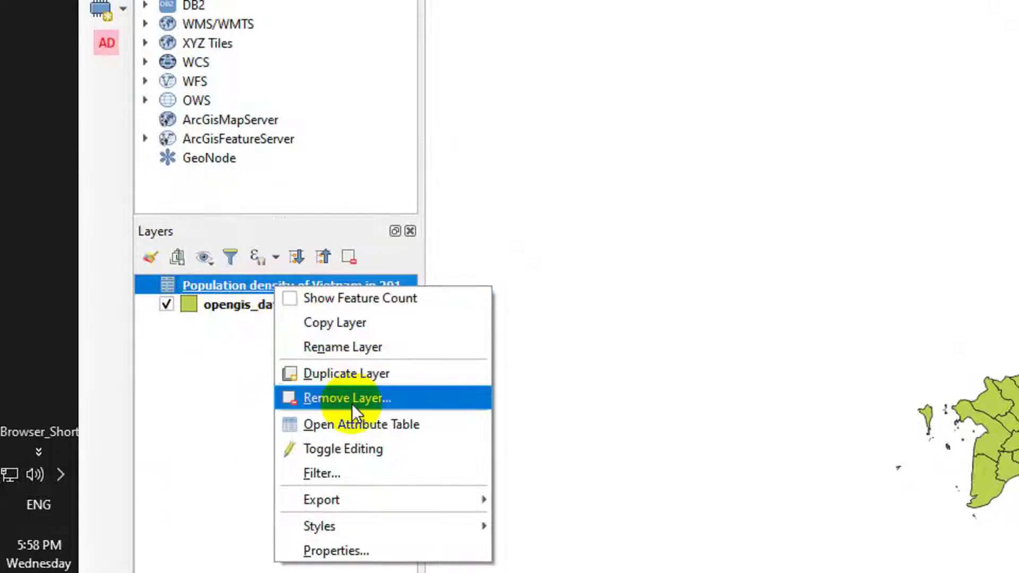
left_click(359, 425)
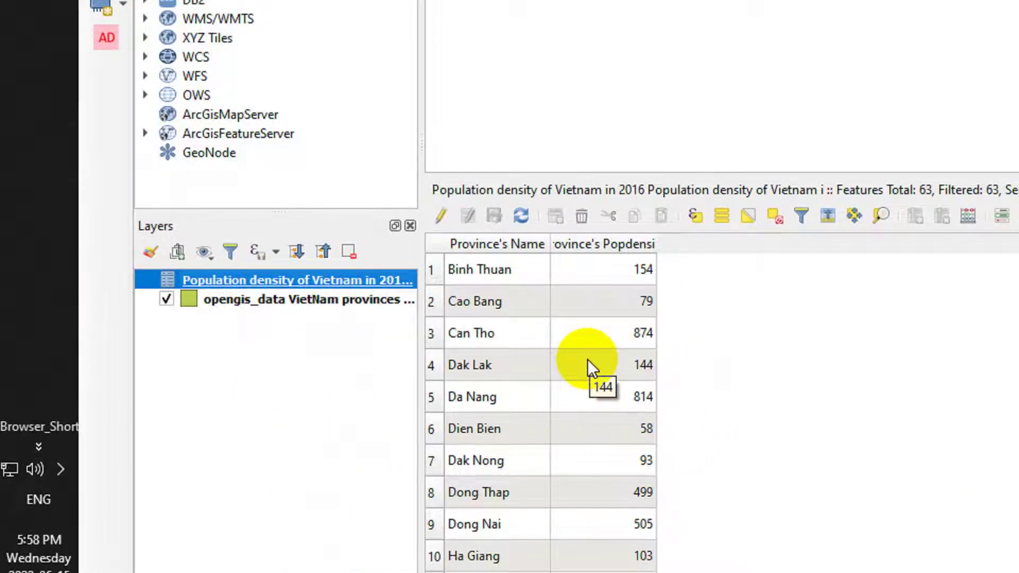
scroll(721, 368, "down", 9)
scroll(721, 368, "up", 5)
scroll(721, 369, "down", 6)
scroll(721, 370, "up", 10)
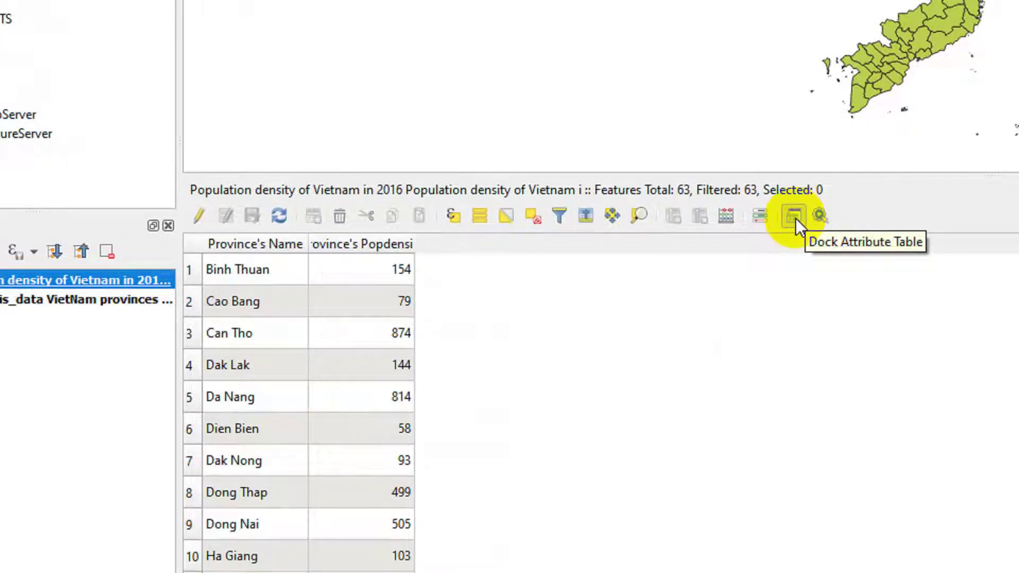
Undock the attribute table into a floating window and dock it below the map again
left_click(795, 218)
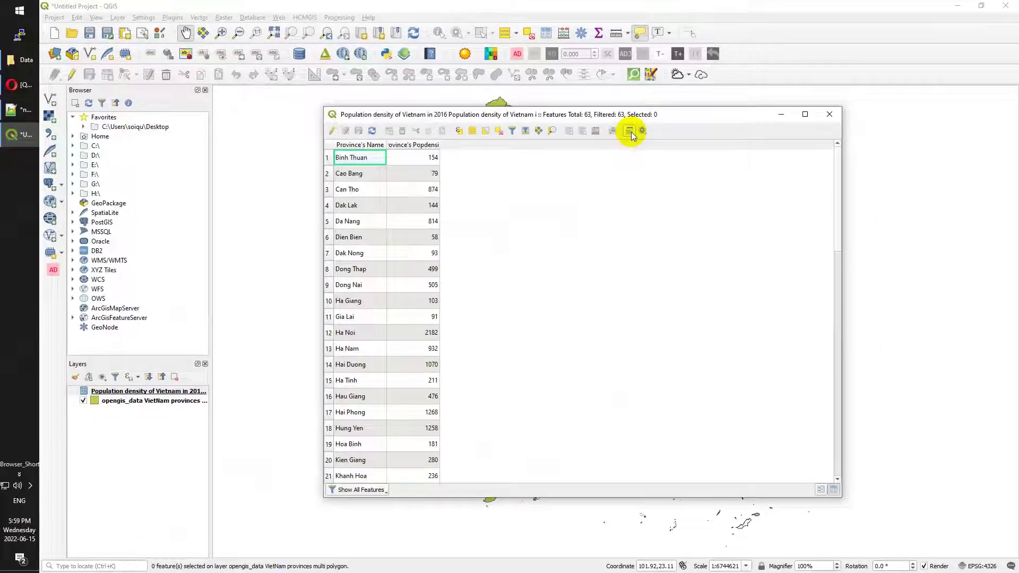
left_click(520, 263)
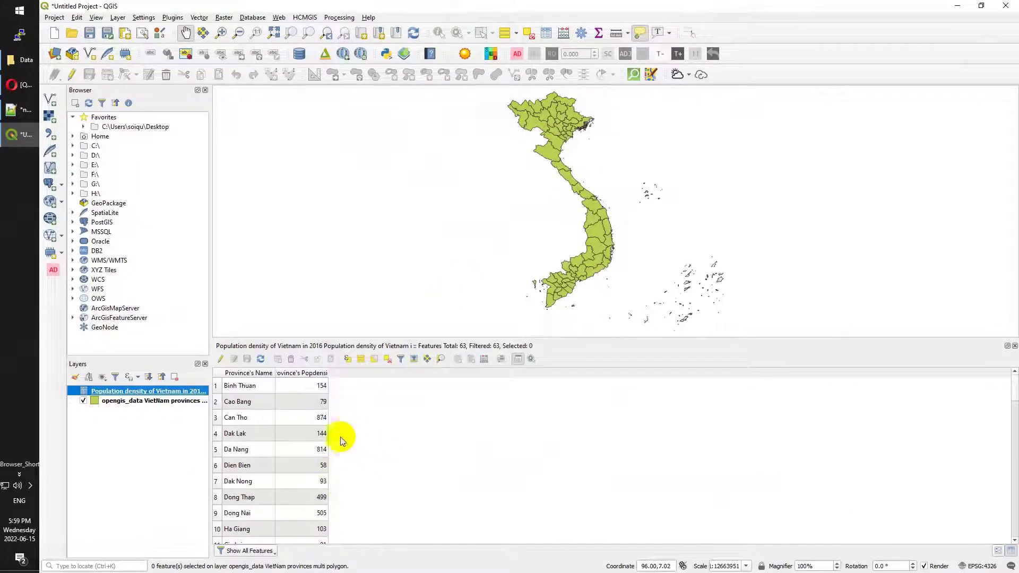
Switch to the Notion page and mark the Open Excel in QGIS item as done
left_click(19, 92)
left_click(121, 317)
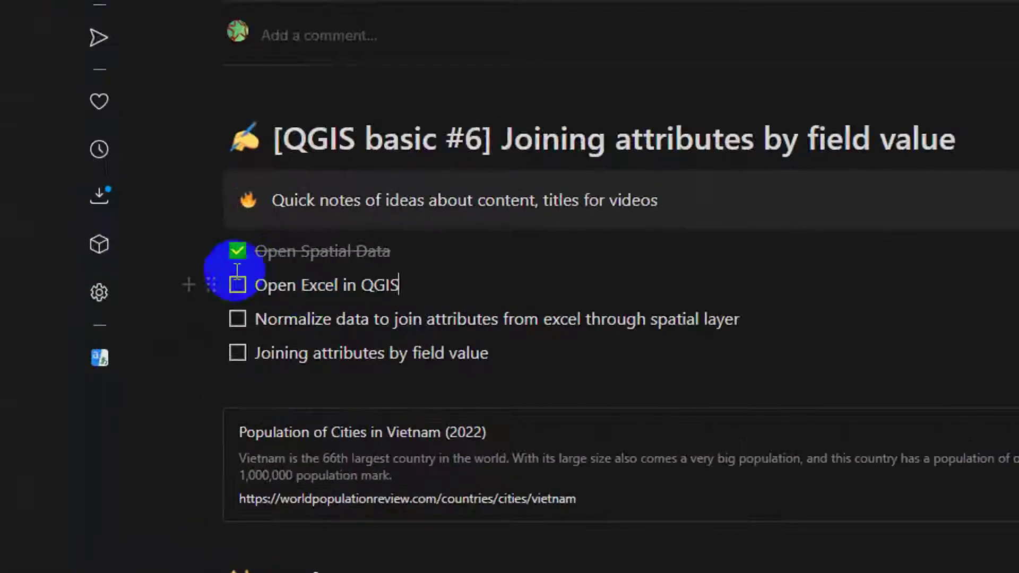
left_click(235, 286)
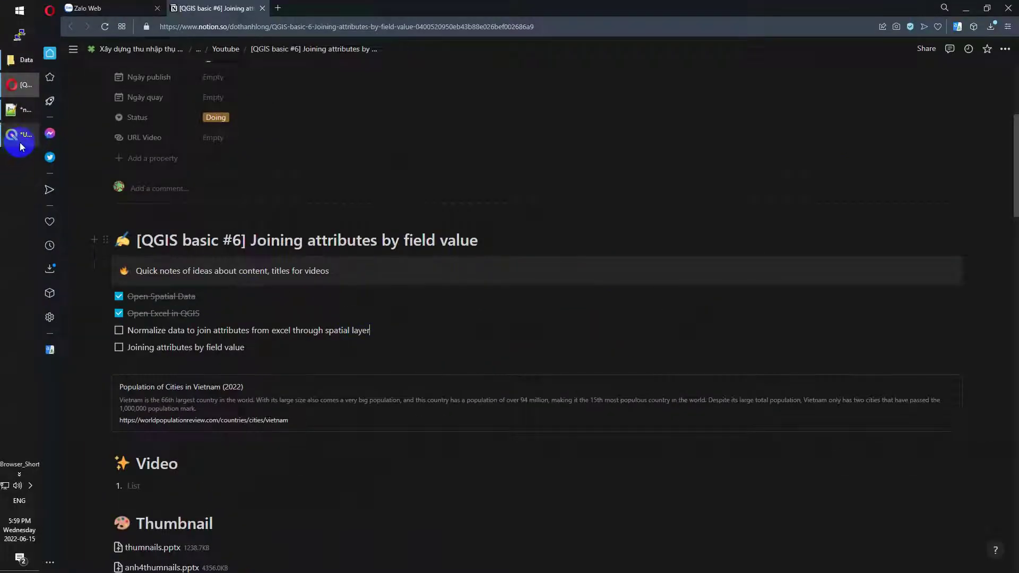
Switch to QGIS and remove the Population density of Vietnam in 2016 layer from the project
left_click(20, 139)
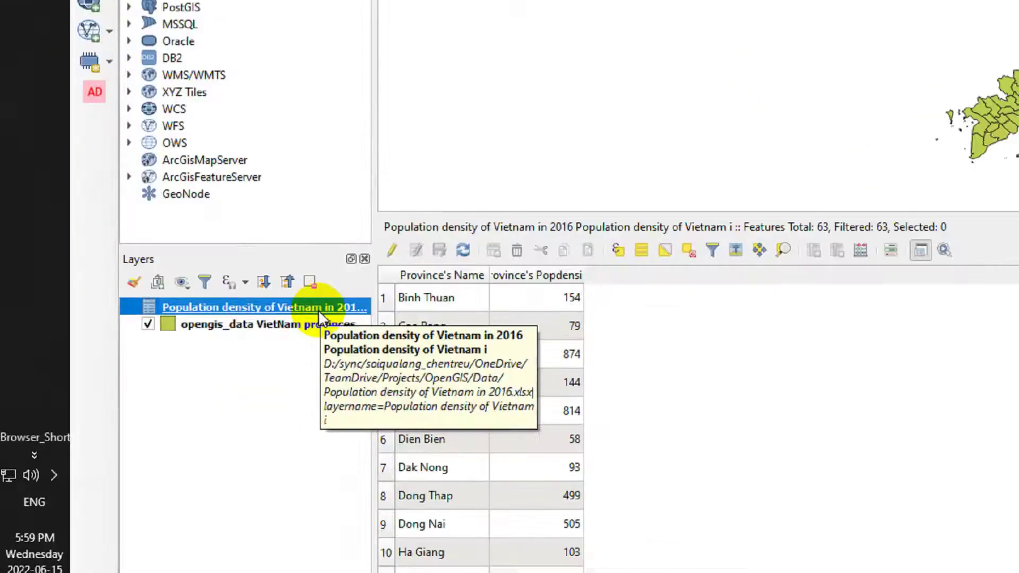
right_click(343, 288)
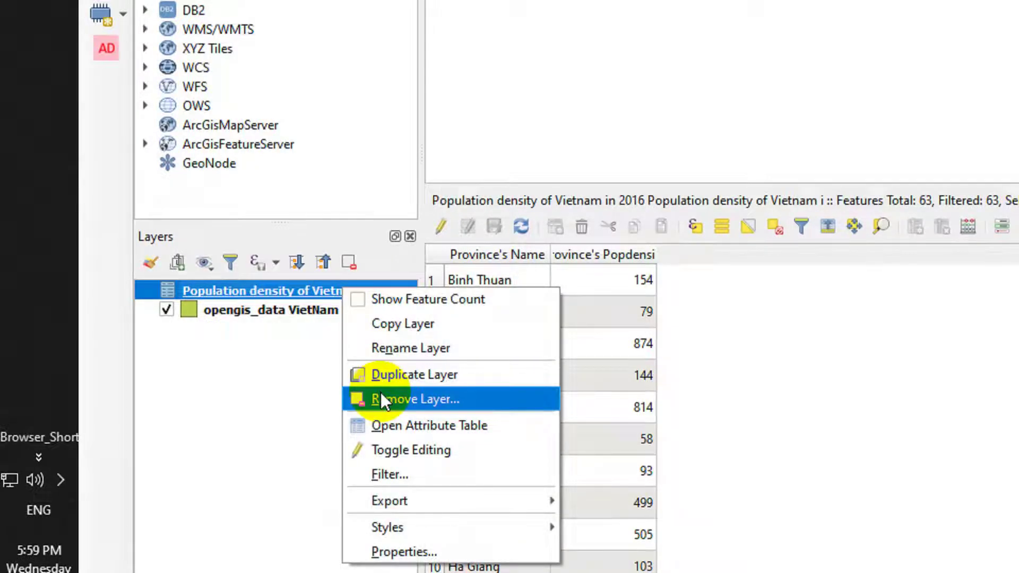
left_click(393, 398)
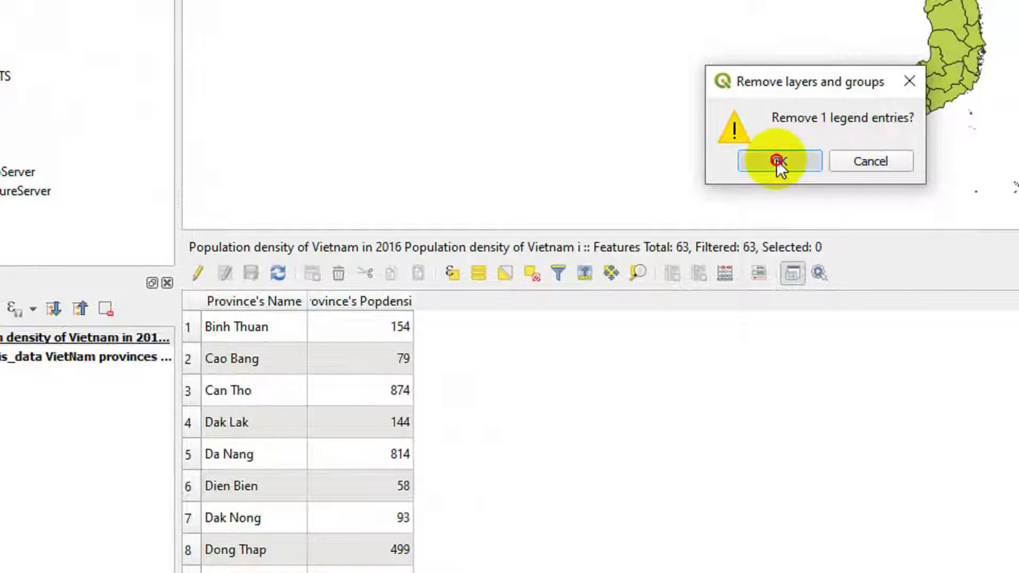
left_click(1015, 113)
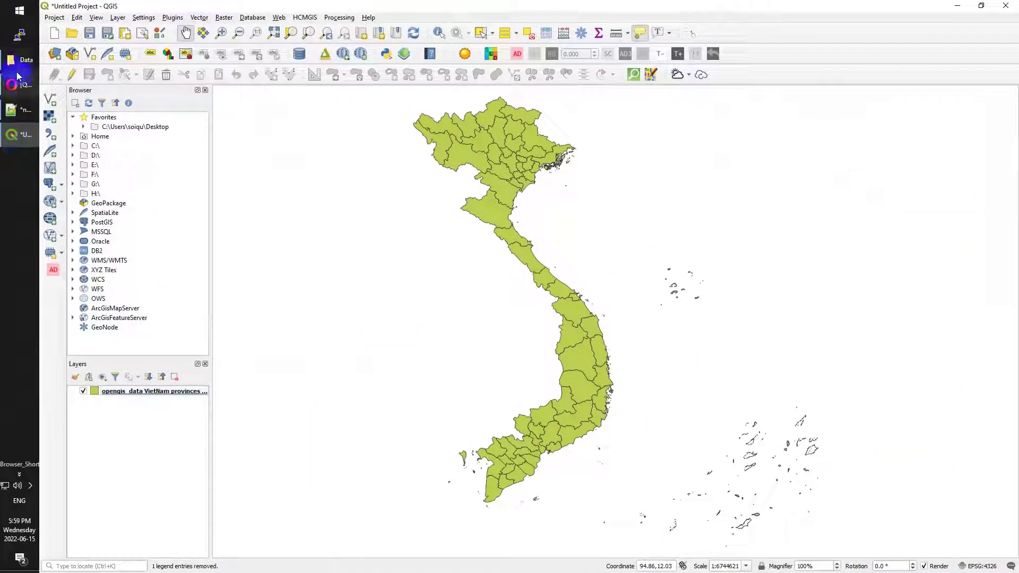
Switch to the Data folder and make a copy of Population density of Vietnam in 2016.xlsx there
left_click(18, 69)
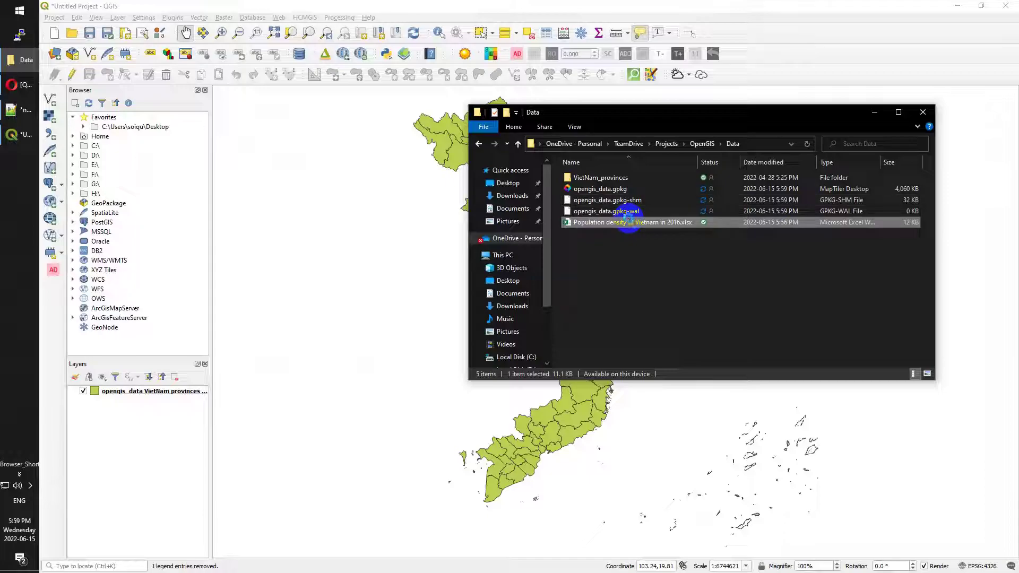
right_click(627, 219)
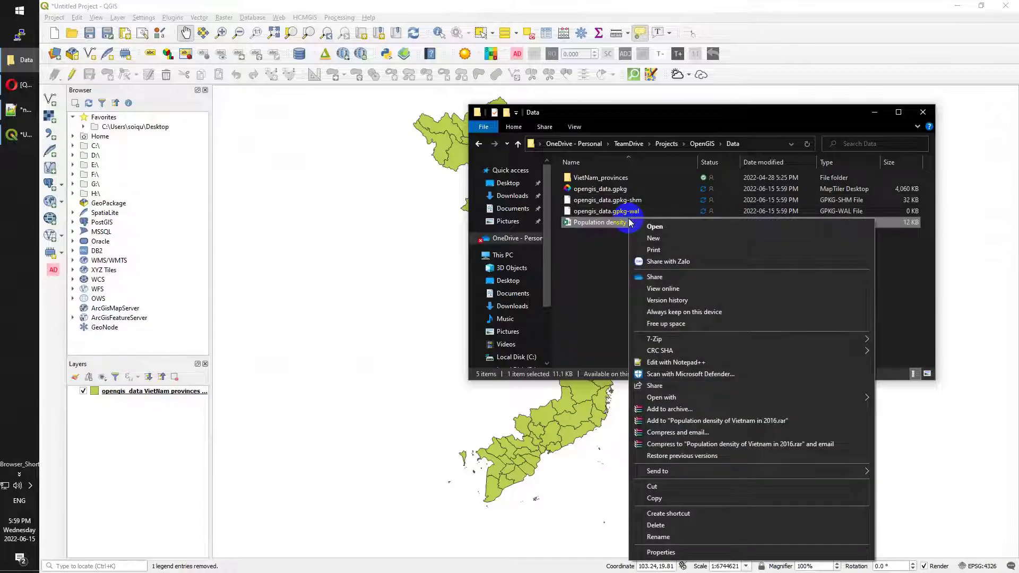
left_click(654, 499)
right_click(625, 280)
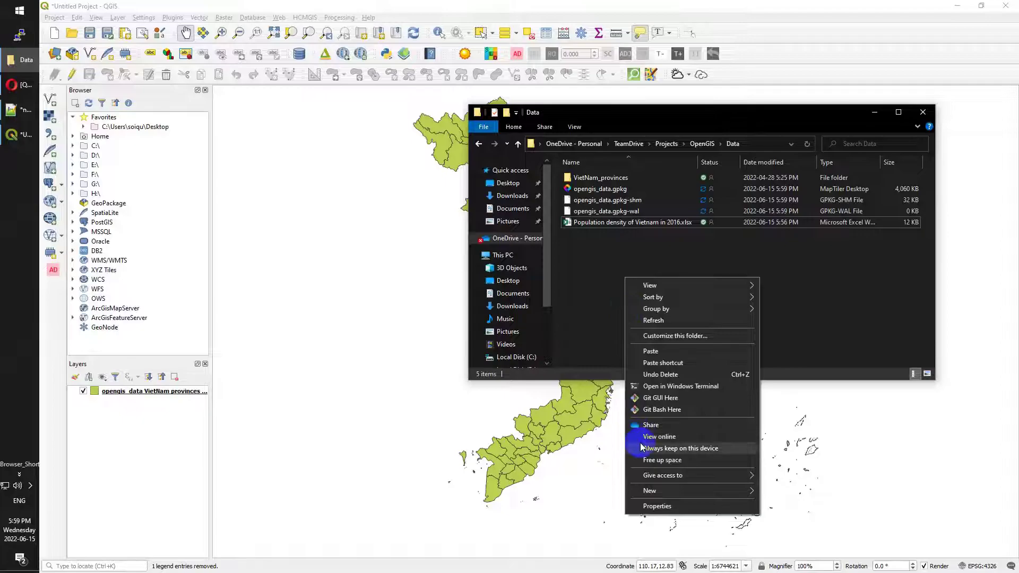
left_click(648, 351)
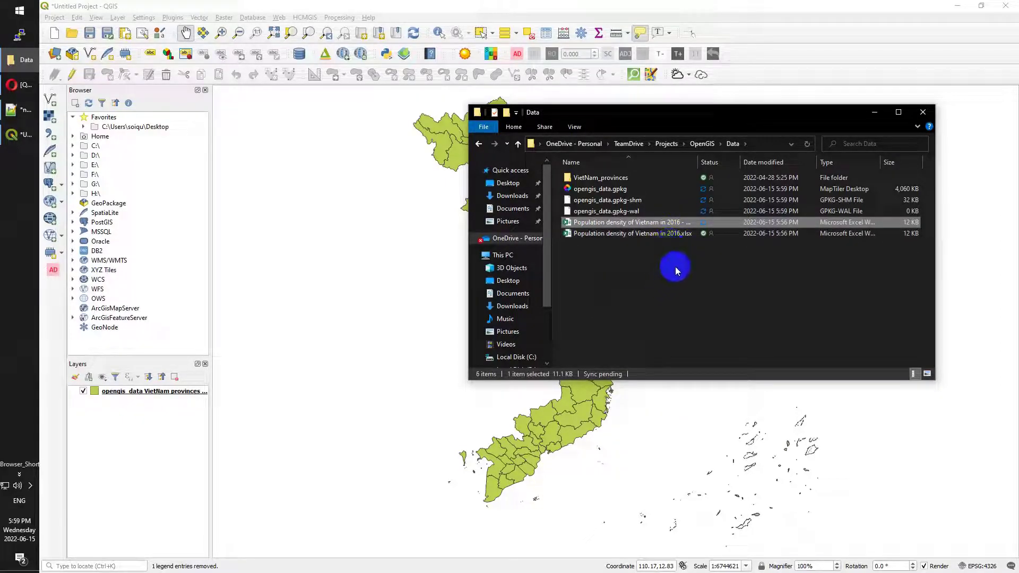
Rename the copied workbook to Population density of Vietnam in 2016_backup.xlsx and fit the Name column to the full file names
key("F2")
left_click(701, 222)
key("BackSpace")
key("BackSpace")
key("BackSpace")
key("BackSpace")
key("BackSpace")
key("BackSpace")
type("_backup")
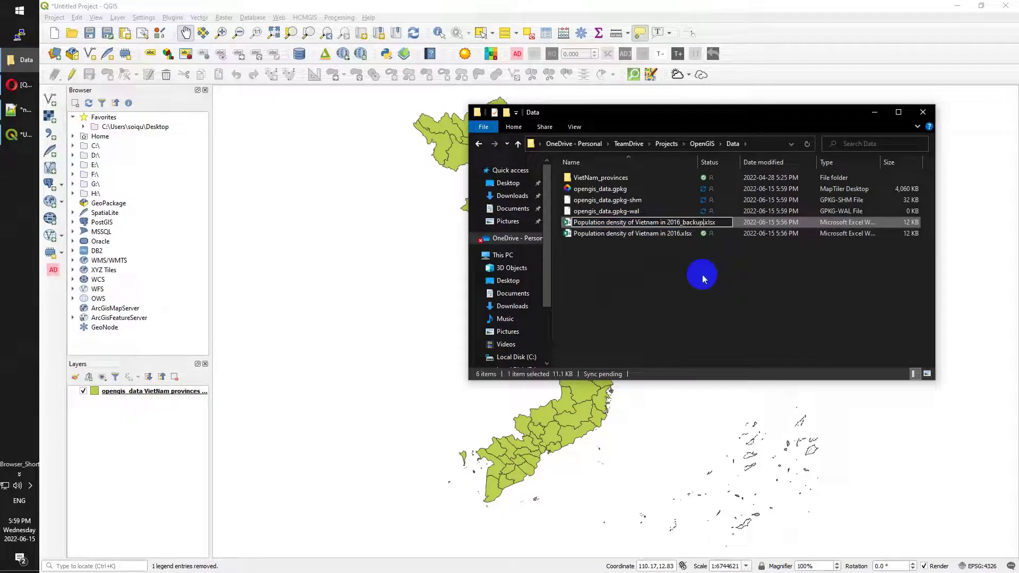
key("Return")
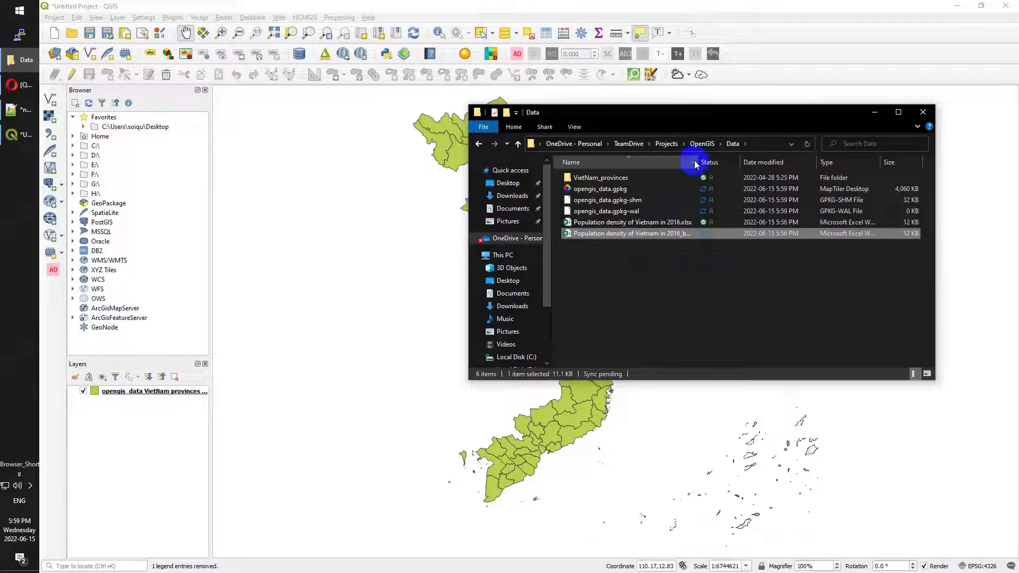
double_click(699, 162)
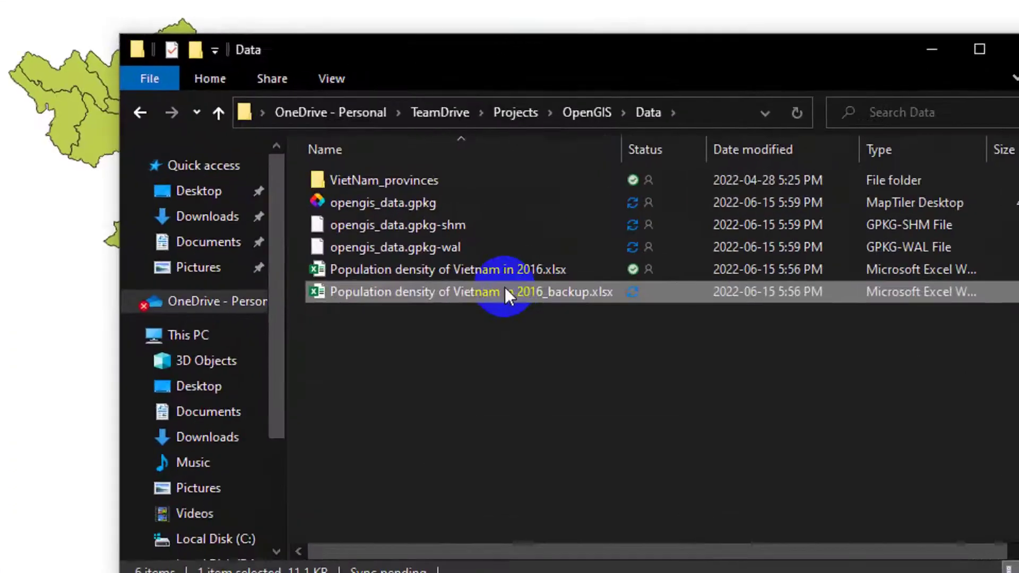
Open Population density of Vietnam in 2016.xlsx in Excel and change the header in cell A1 to name
left_click(520, 269)
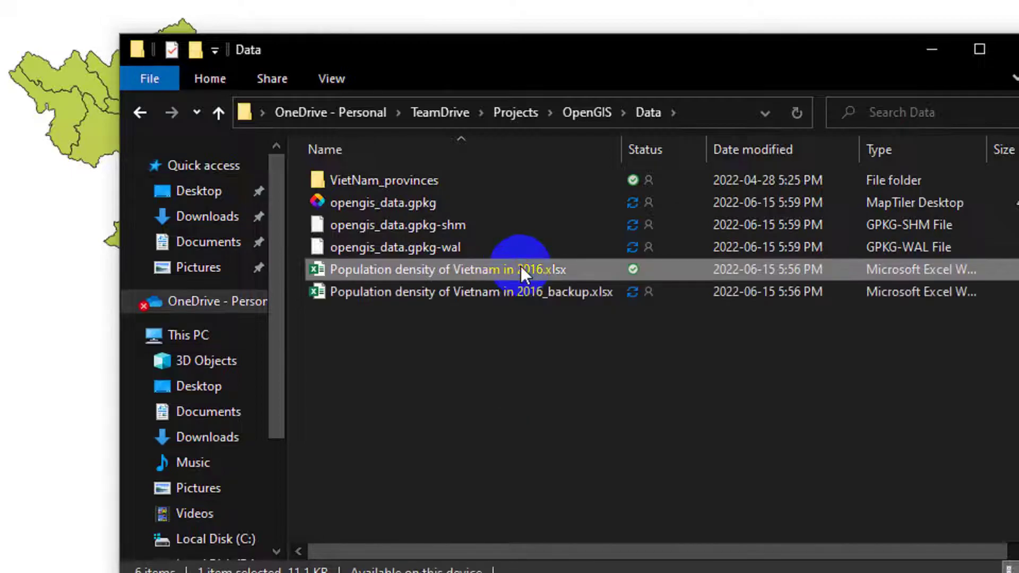
double_click(520, 269)
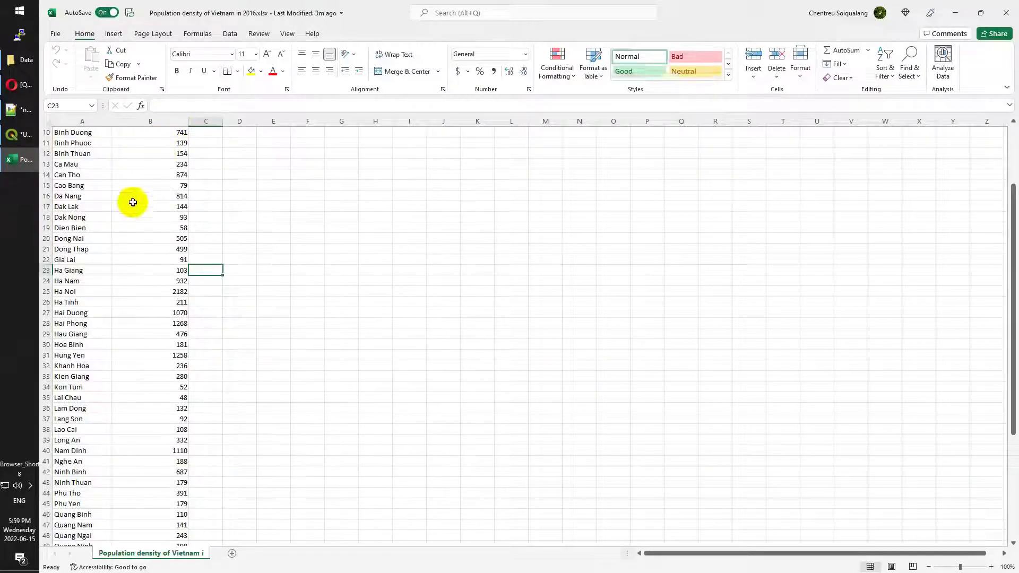
scroll(133, 202, "up", 3)
left_click(90, 132)
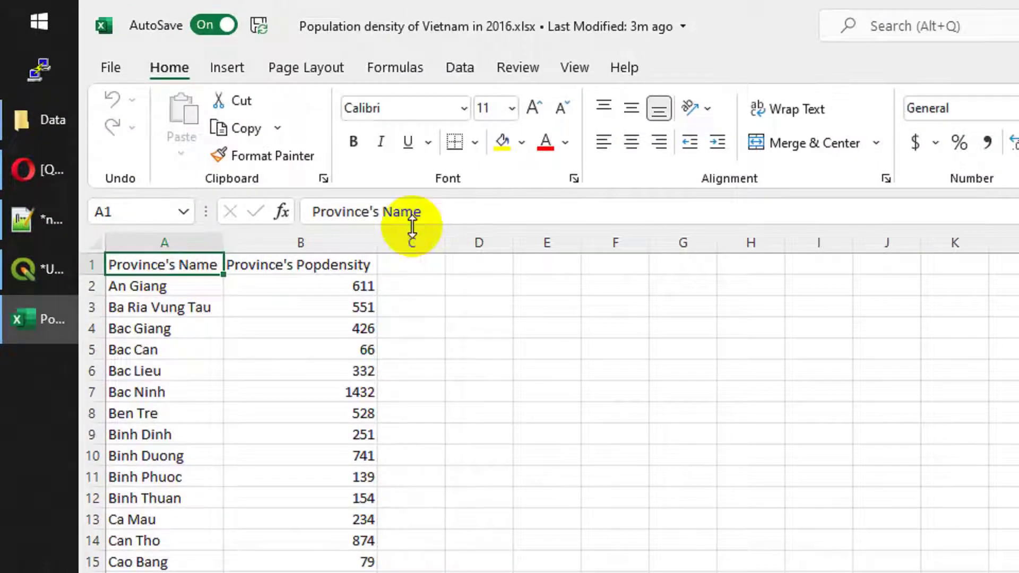
left_click(391, 211)
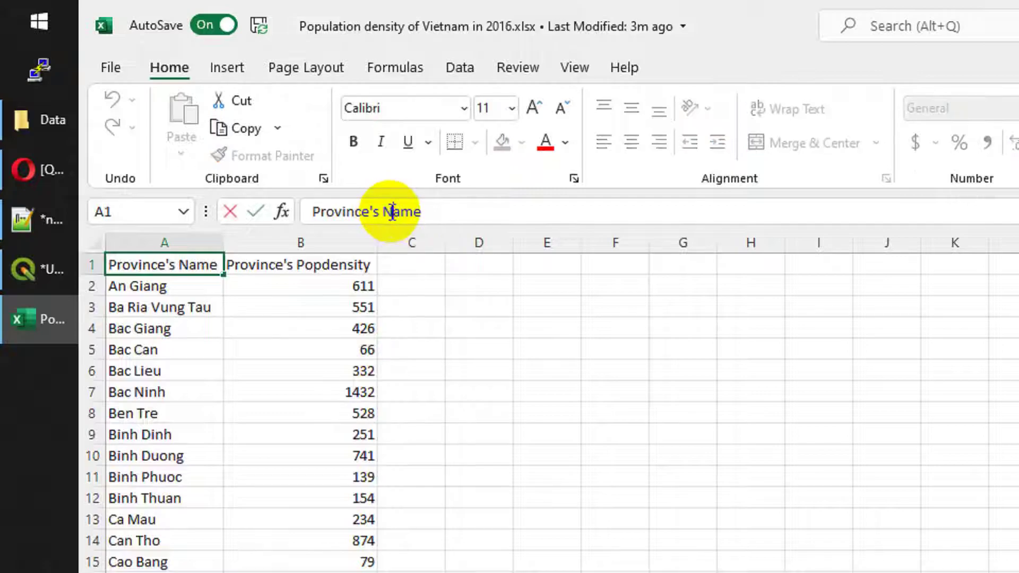
key("shift+Home")
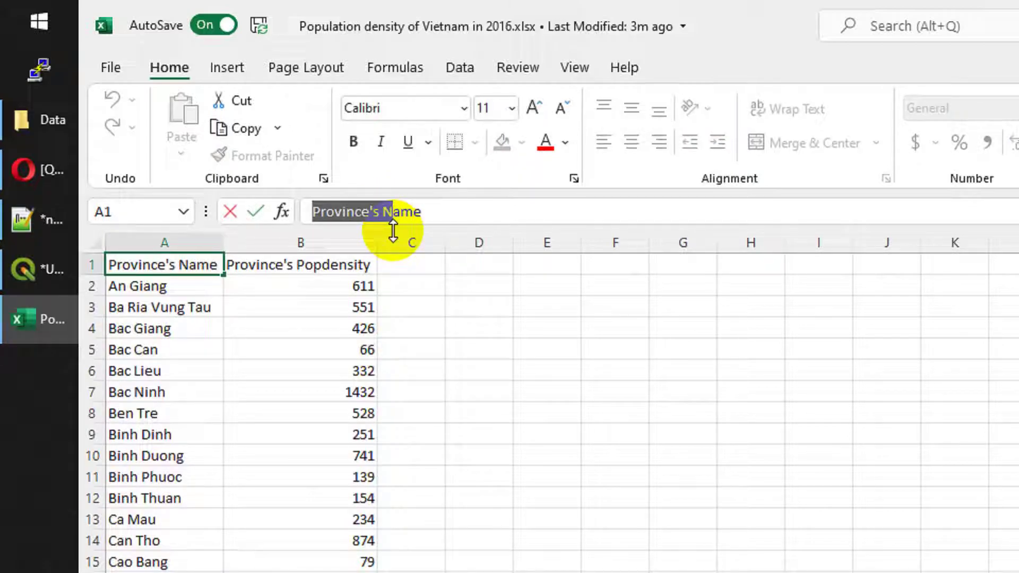
key("BackSpace")
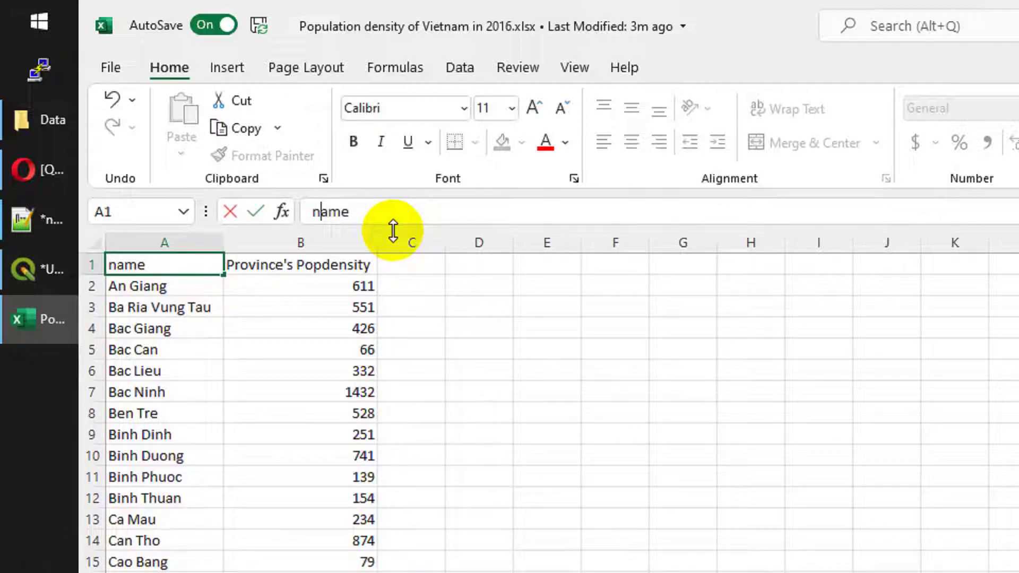
Change the header in cell B1 to popdensity
left_click(318, 267)
left_click(391, 214)
key("shift+Home")
key("BackSpace")
type("p")
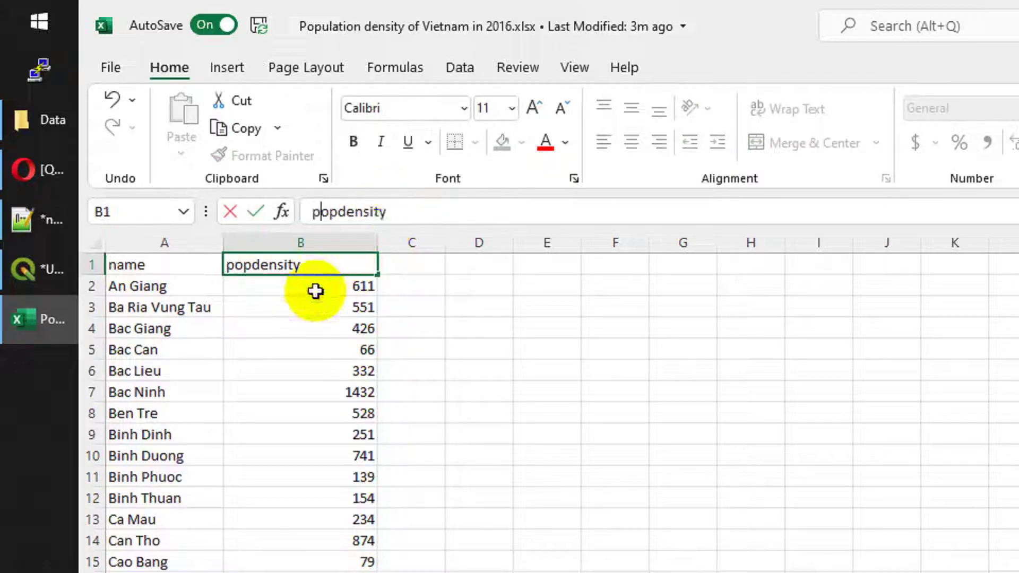
left_click(296, 288)
Extend the header in cell B1 to province_popdensity and copy its province_ prefix
left_click(266, 264)
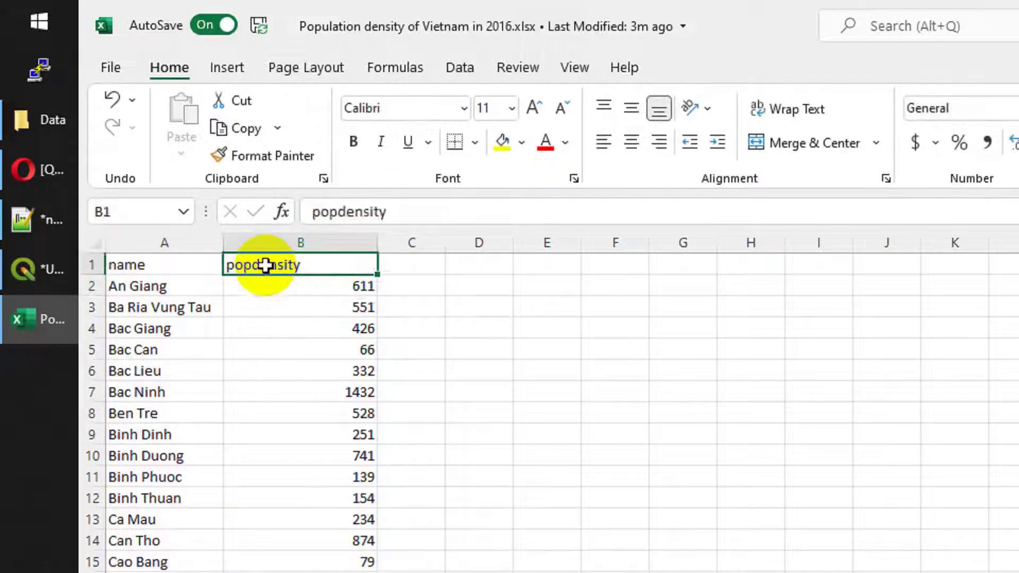
left_click(313, 213)
type("province_")
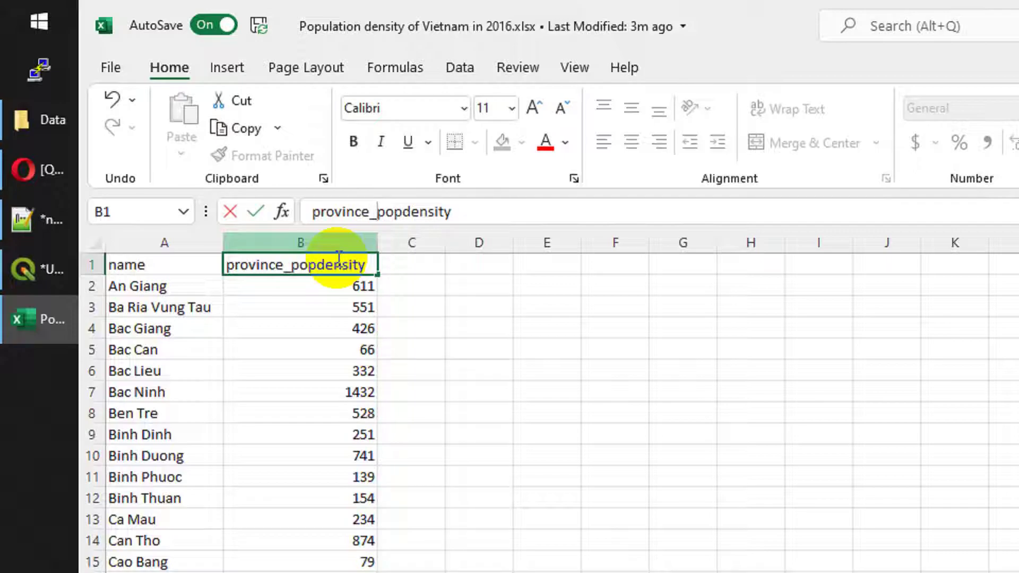
key("Left")
key("shift+Home")
key("ctrl+c")
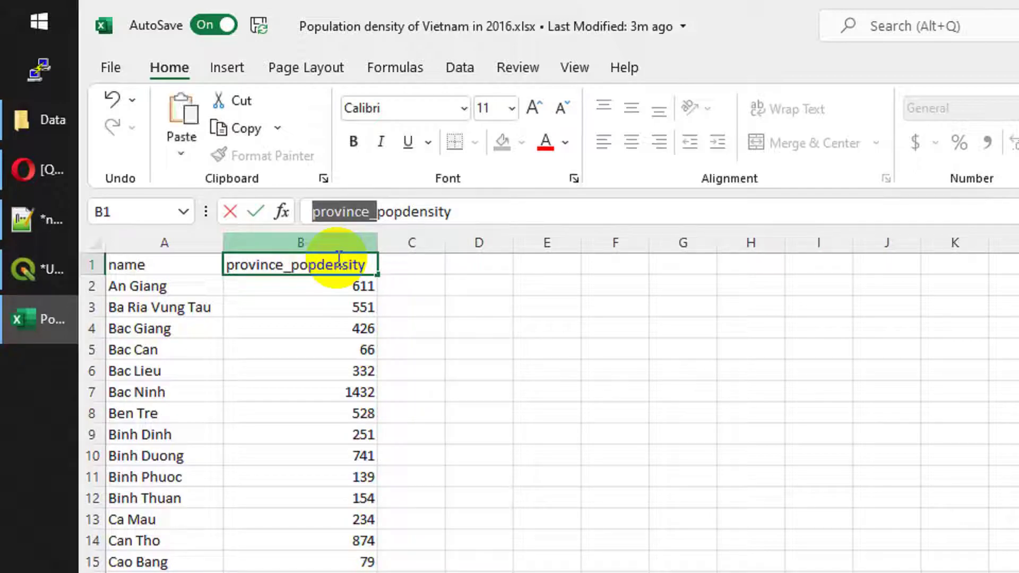
Change the header in cell A1 to province_name using the copied prefix, and save and close the workbook
left_click(193, 270)
left_click(309, 214)
key("ctrl+v")
type("_")
left_click(276, 285)
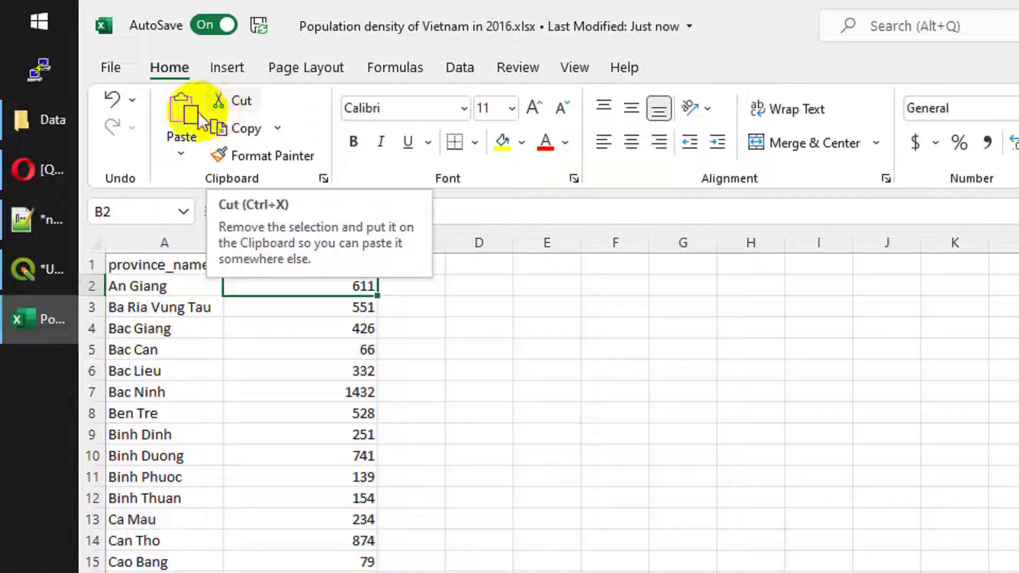
left_click(260, 26)
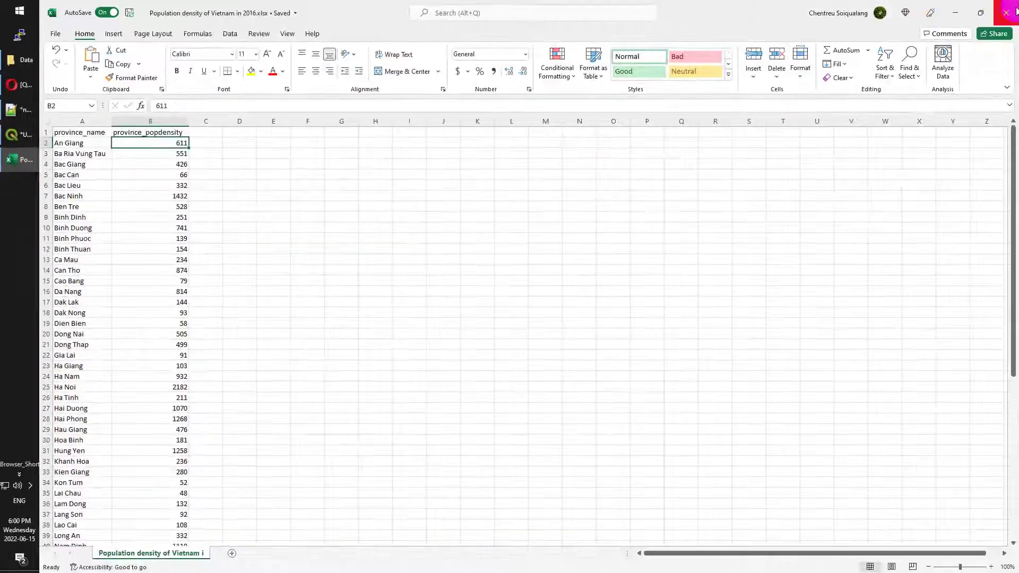
left_click(1014, 12)
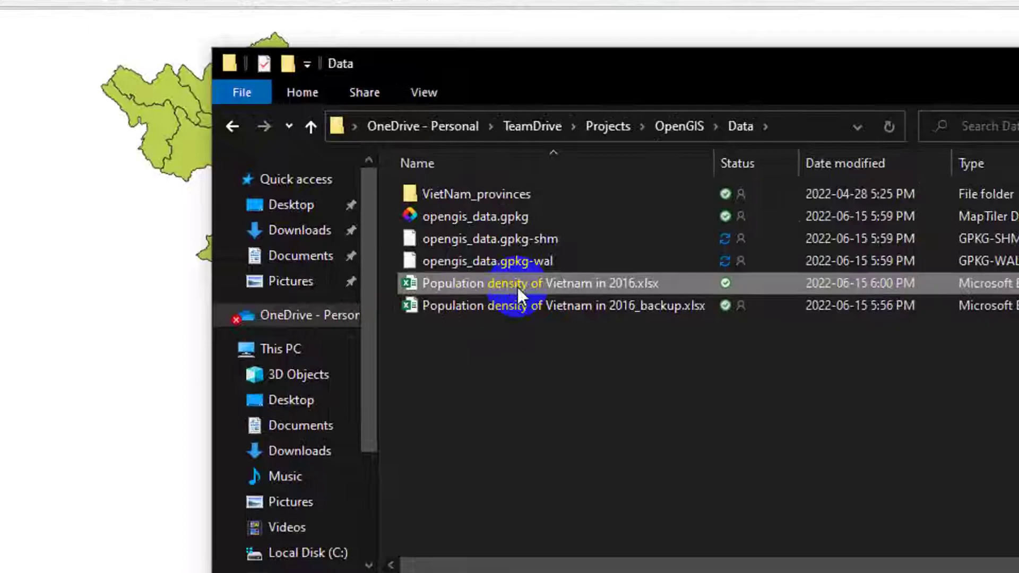
Add Population density of Vietnam in 2016.xlsx to the QGIS project as a layer and view its attribute table in an enlarged pane
left_click_drag(623, 225, 403, 298)
left_click_drag(125, 435, 76, 480)
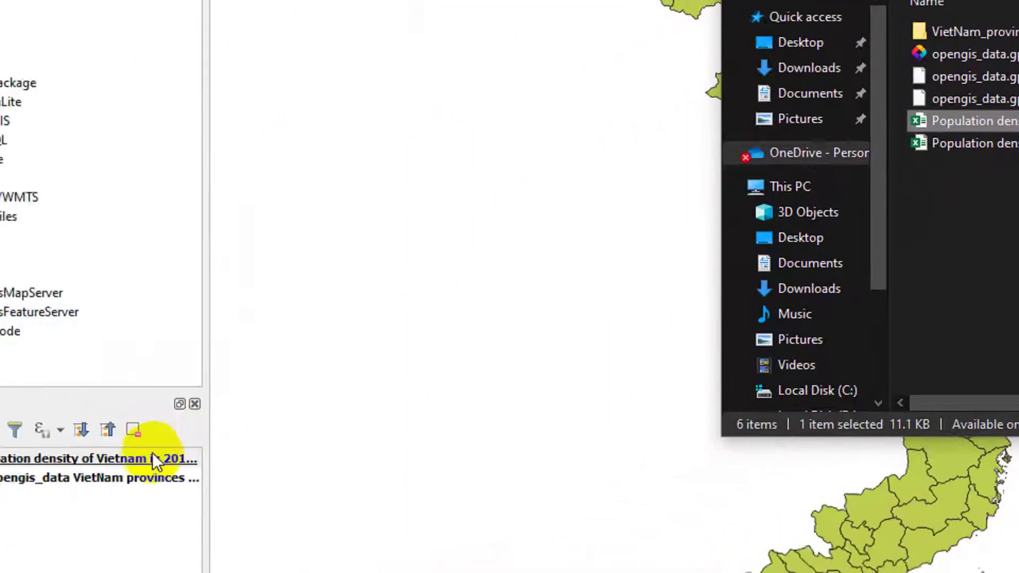
left_click(207, 433)
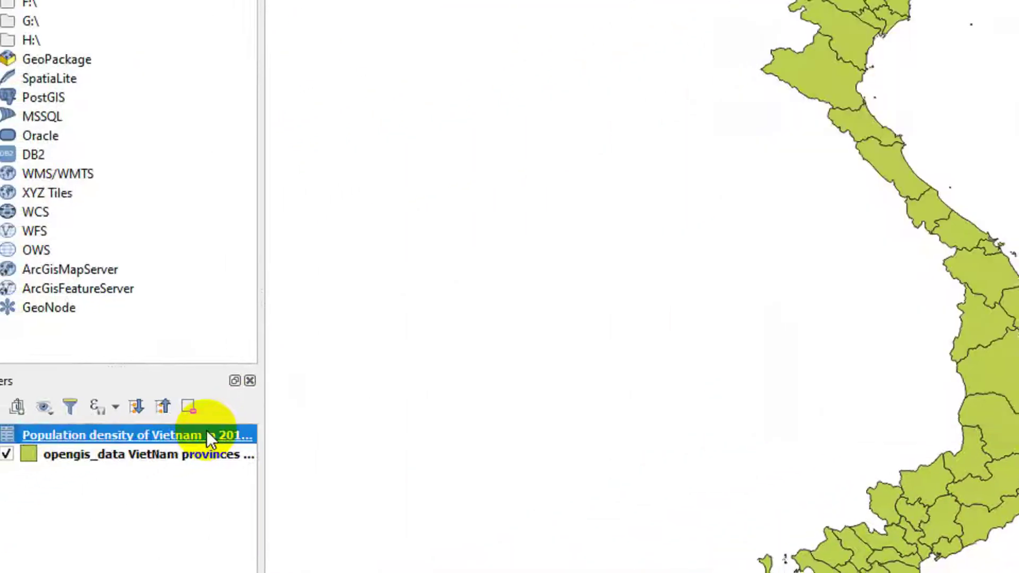
right_click(213, 431)
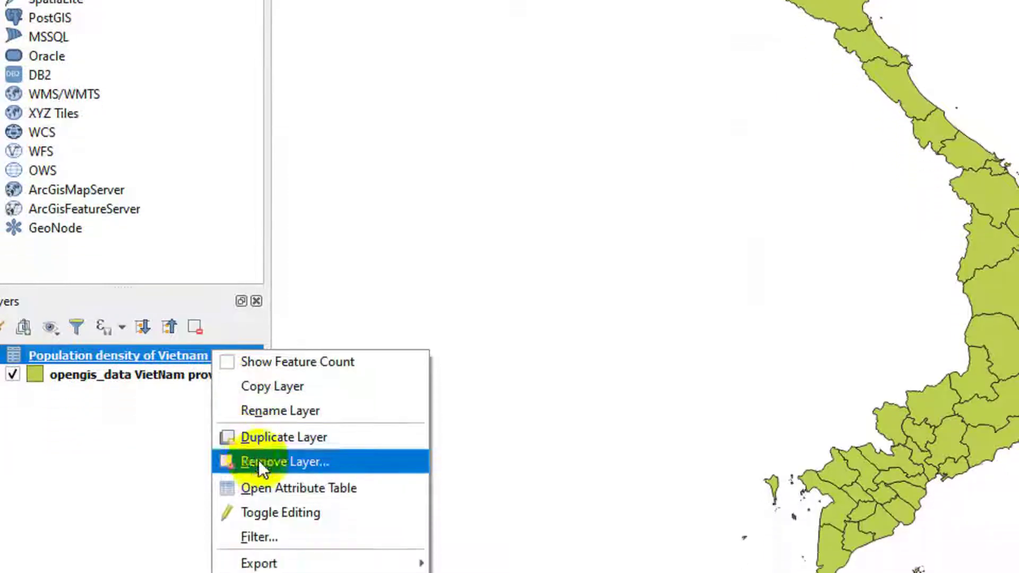
left_click(252, 565)
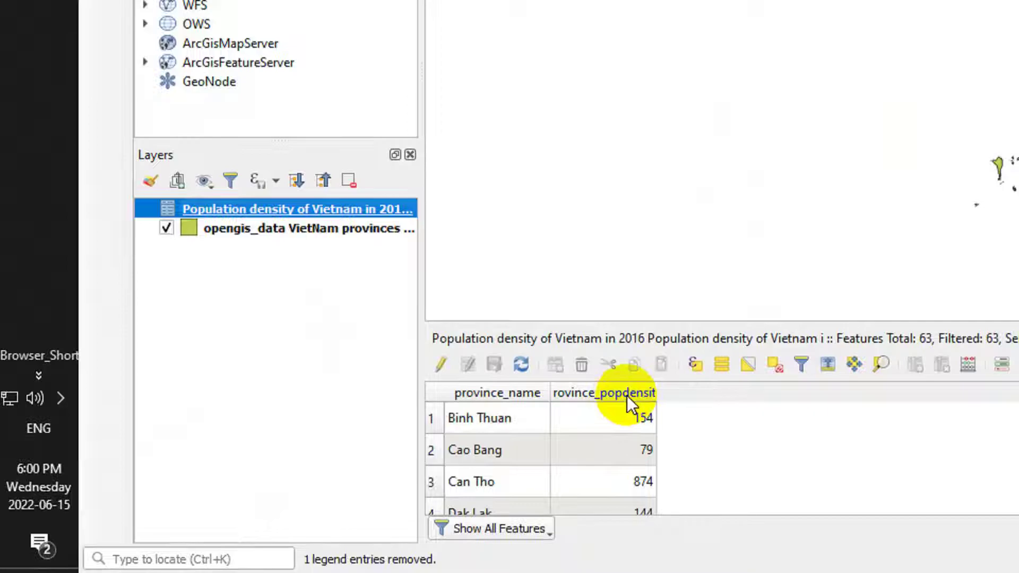
scroll(539, 450, "down", 6)
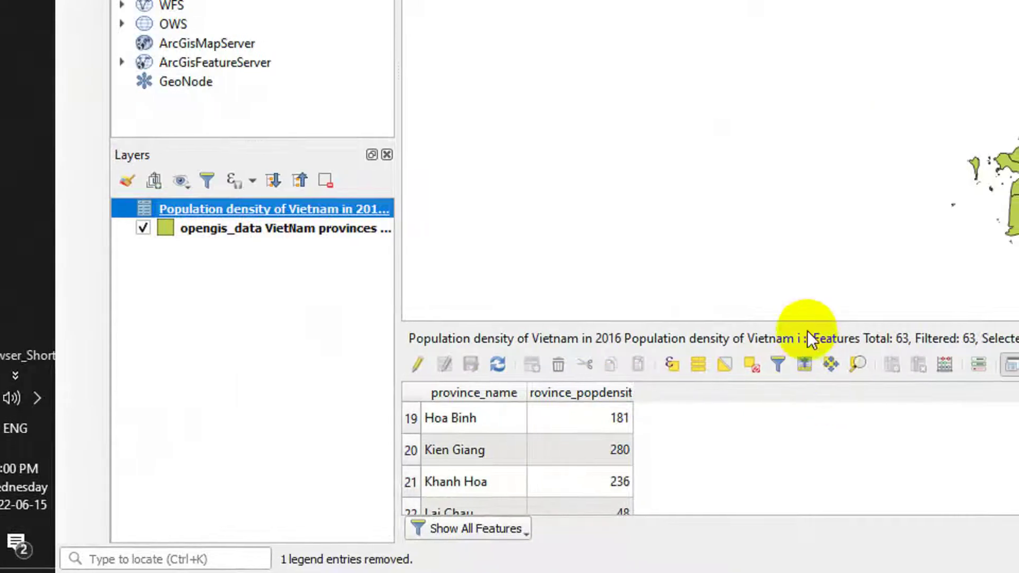
left_click_drag(807, 326, 793, 98)
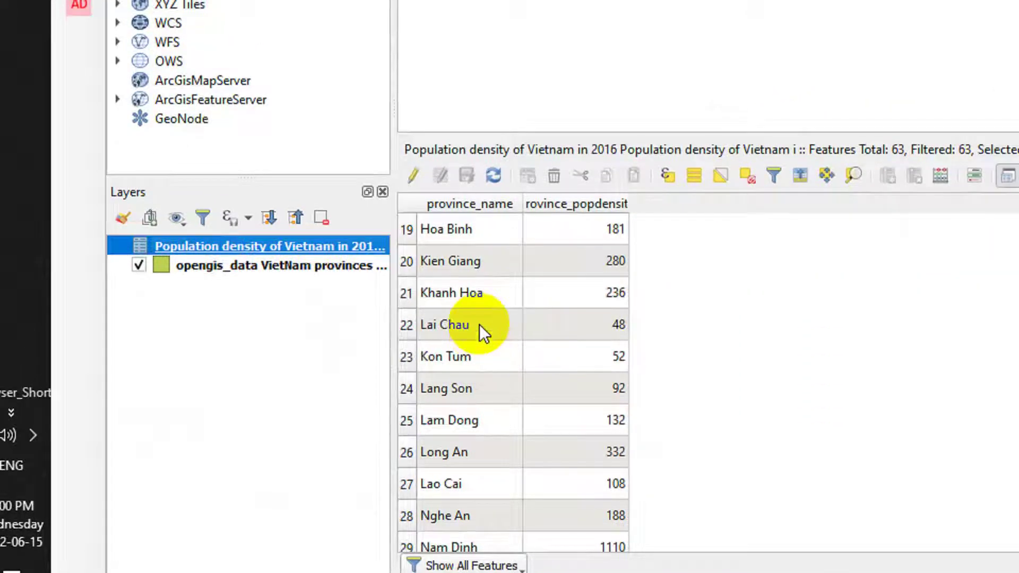
Open the VietNam provinces layer's attribute table beside the population table and widen its pane
left_click(269, 265)
right_click(269, 265)
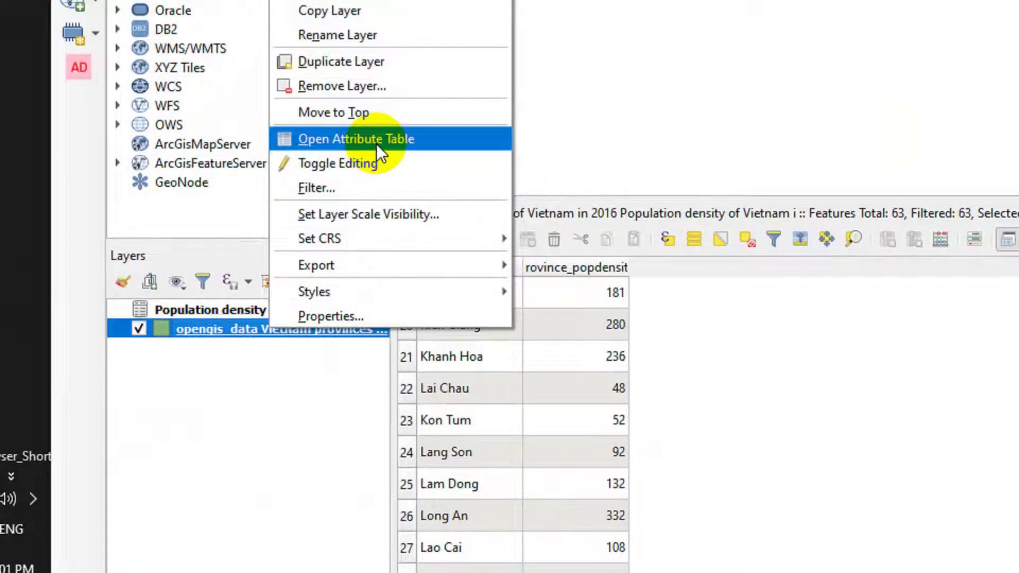
left_click(377, 141)
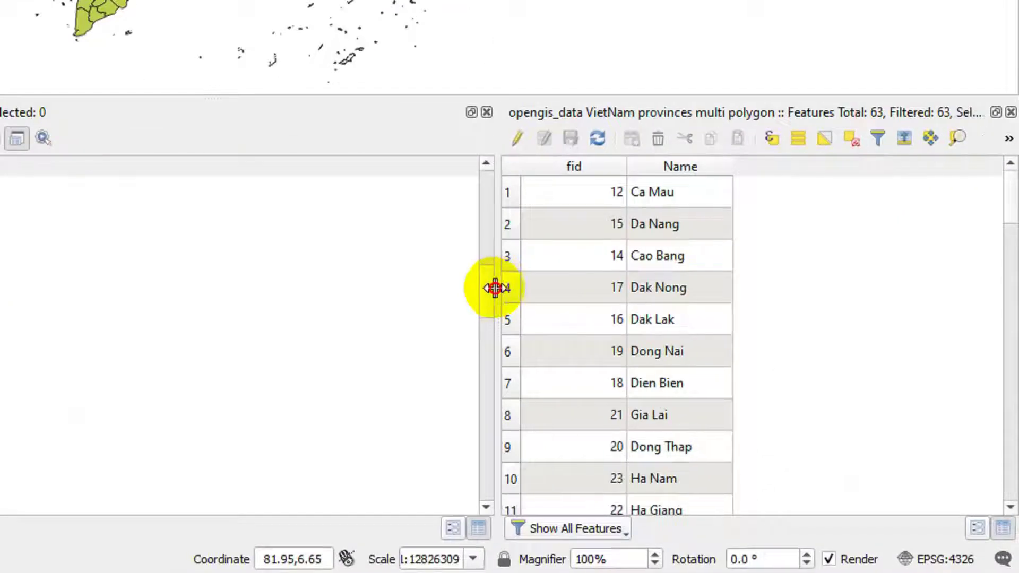
left_click_drag(772, 430, 377, 432)
left_click_drag(133, 293, 98, 293)
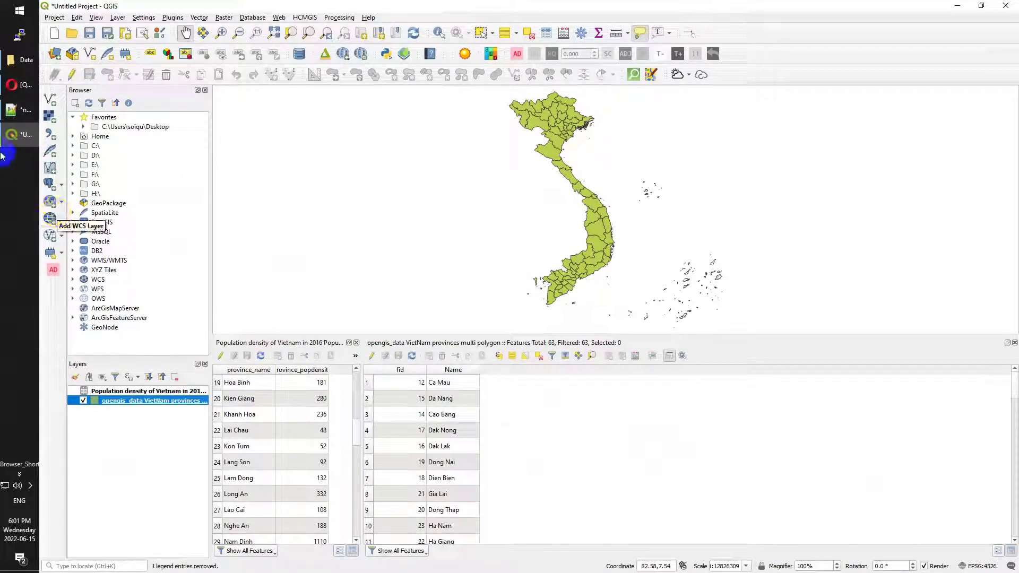
Switch to the Notion page and mark the Normalize data to join attributes from excel through spatial layer item as done
left_click(22, 84)
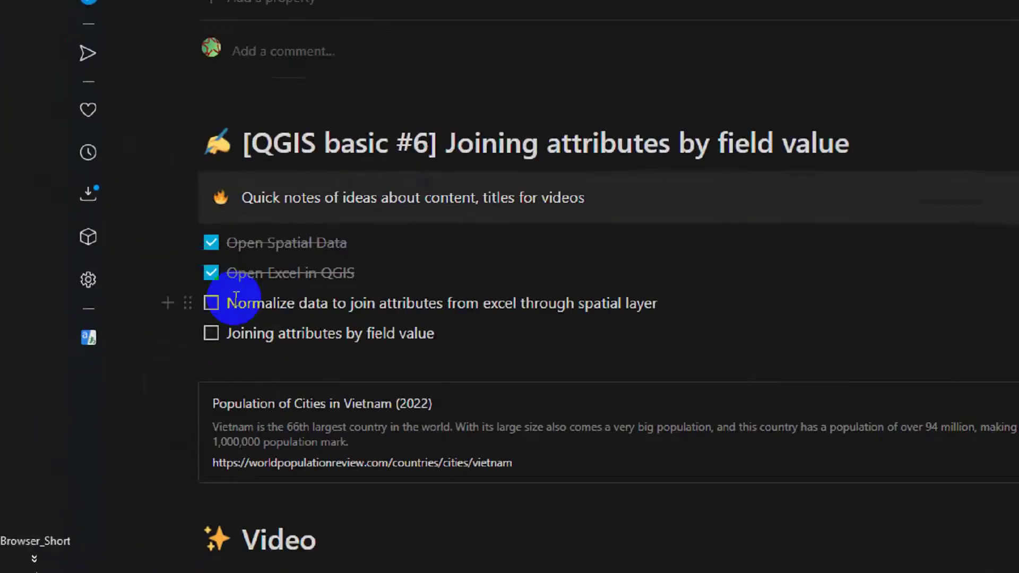
left_click(238, 291)
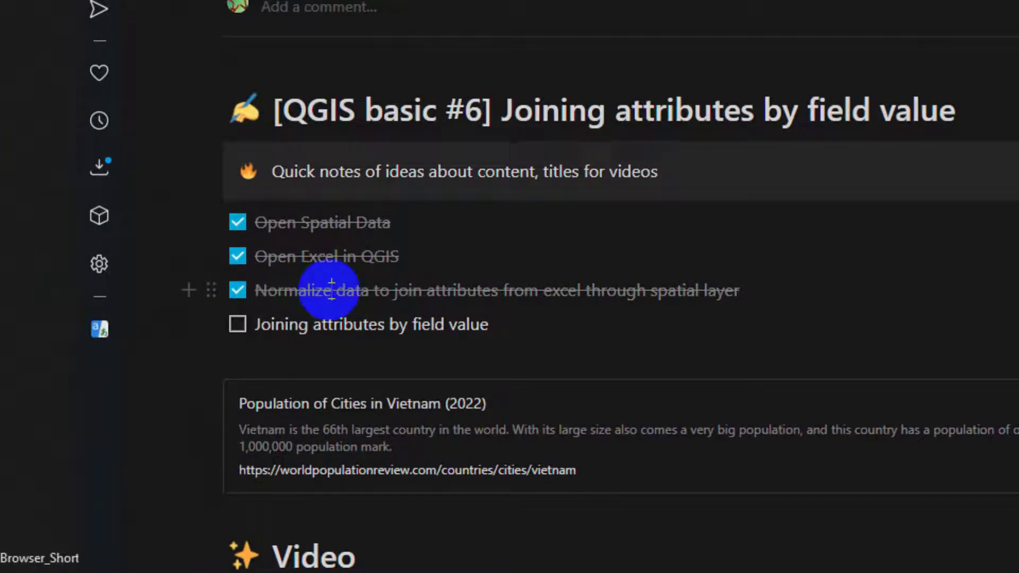
left_click(288, 324)
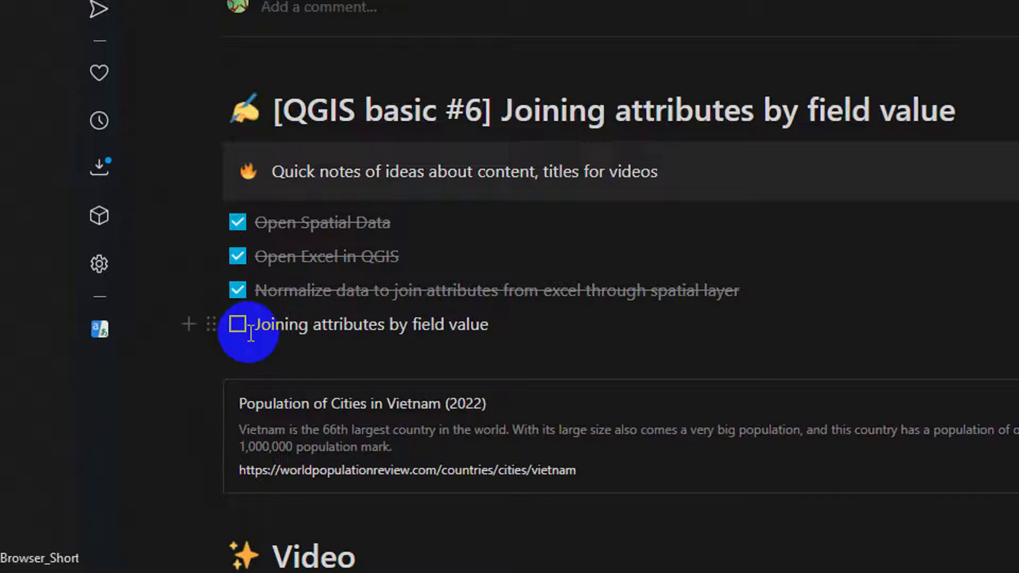
Switch to QGIS and open the Joins settings in the VietNam provinces layer's properties
left_click(21, 145)
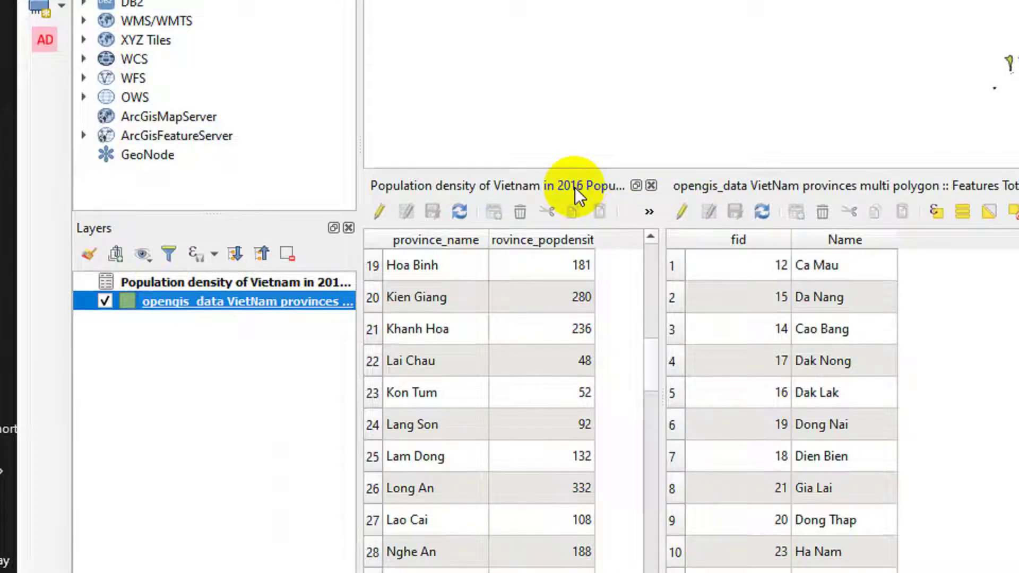
left_click(272, 282)
left_click(253, 300)
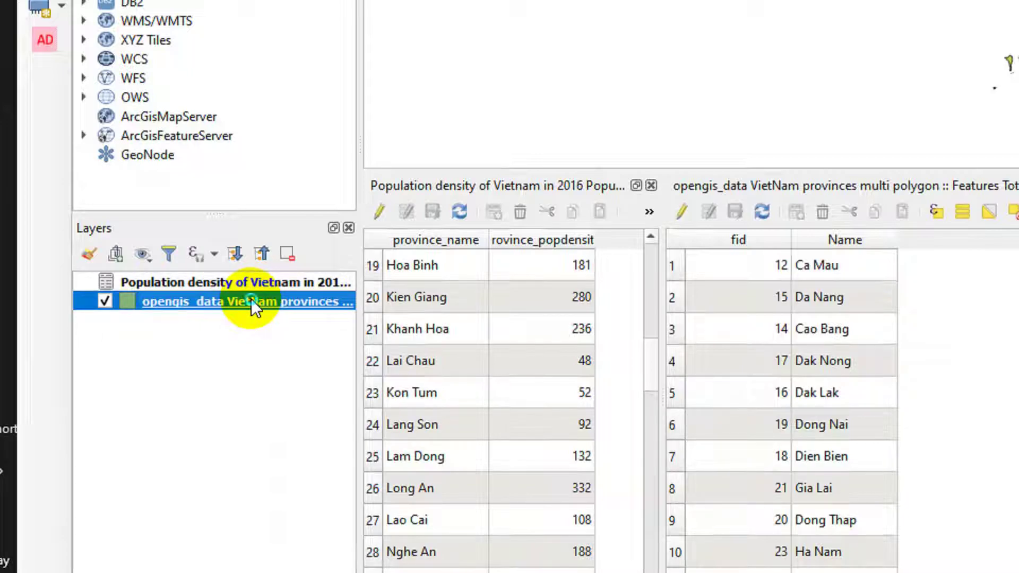
right_click(250, 299)
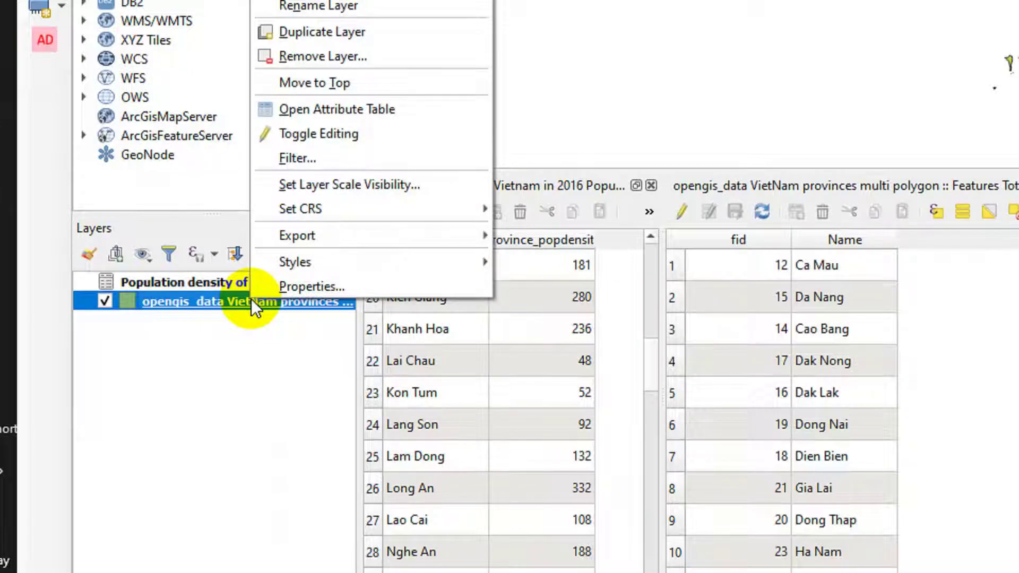
left_click(303, 287)
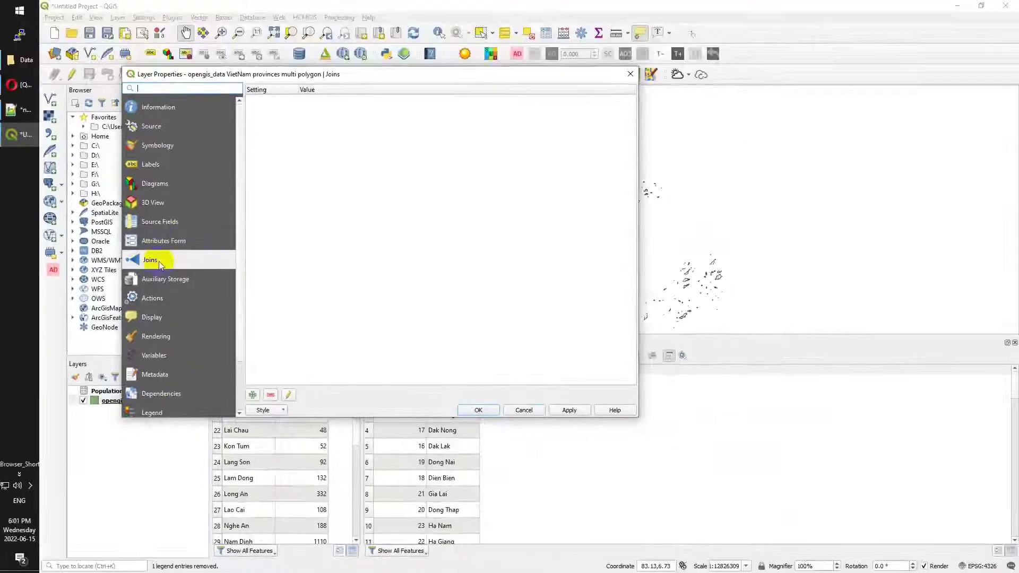
left_click(170, 241)
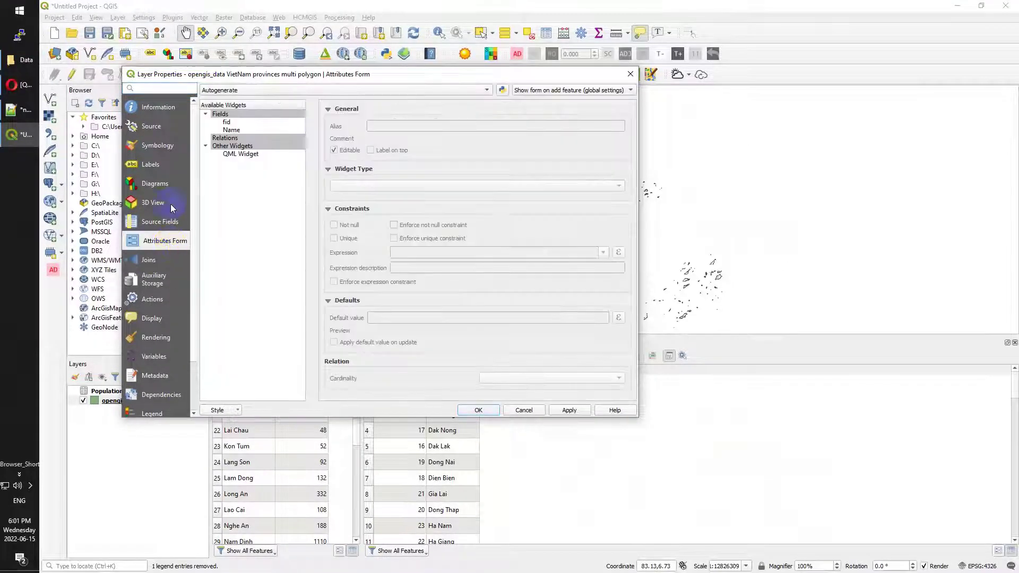
left_click(159, 105)
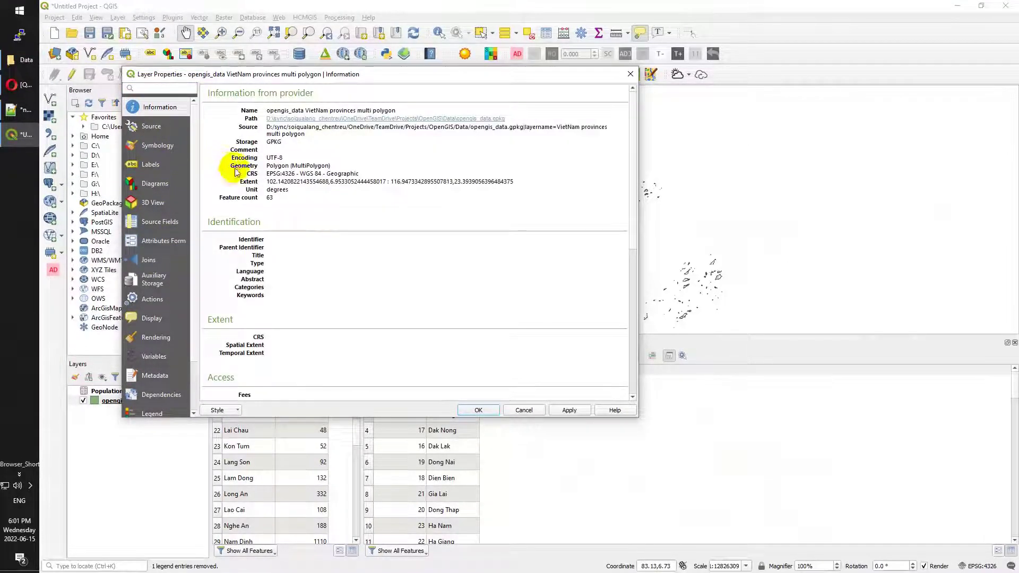
left_click(167, 261)
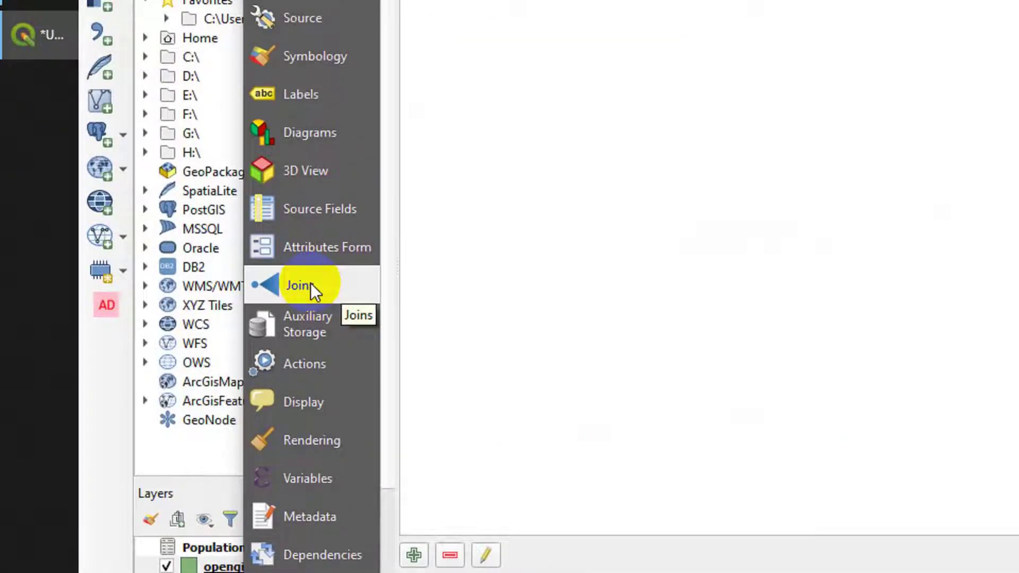
Start a vector join to the Population density of Vietnam in 2016 layer, matching join field province_name to target field Name
left_click(414, 554)
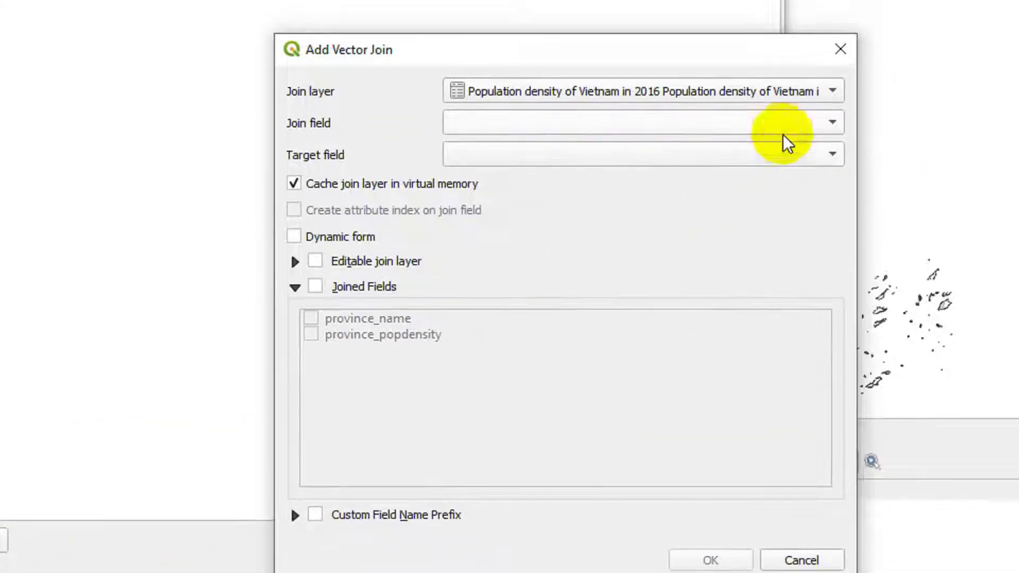
left_click(749, 89)
left_click(750, 89)
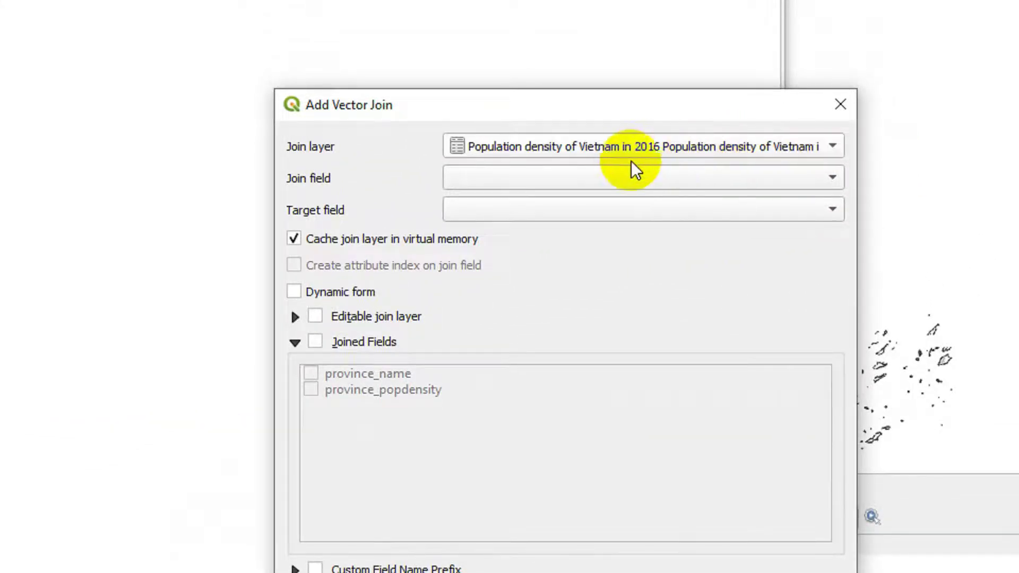
left_click(594, 178)
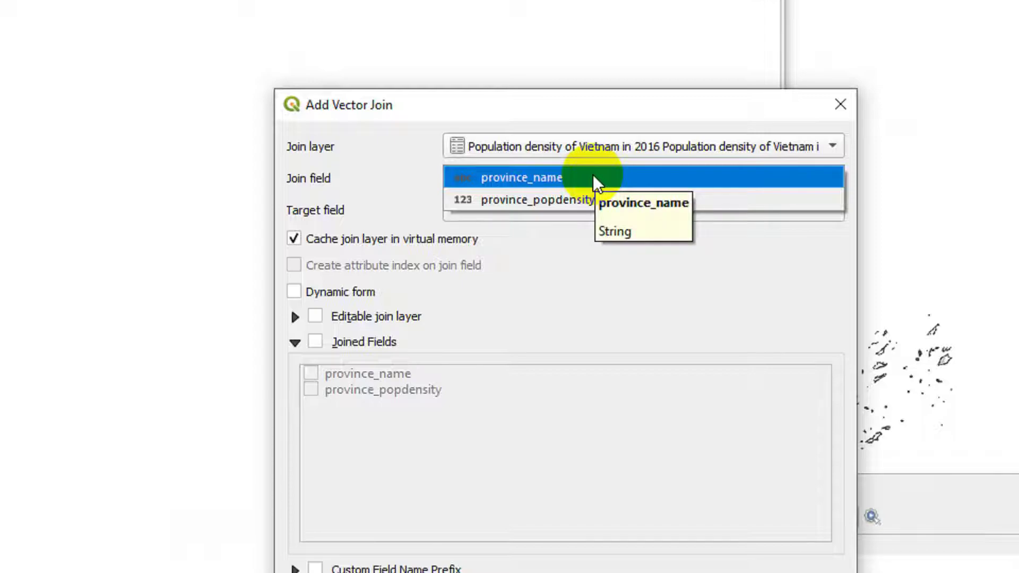
left_click(593, 178)
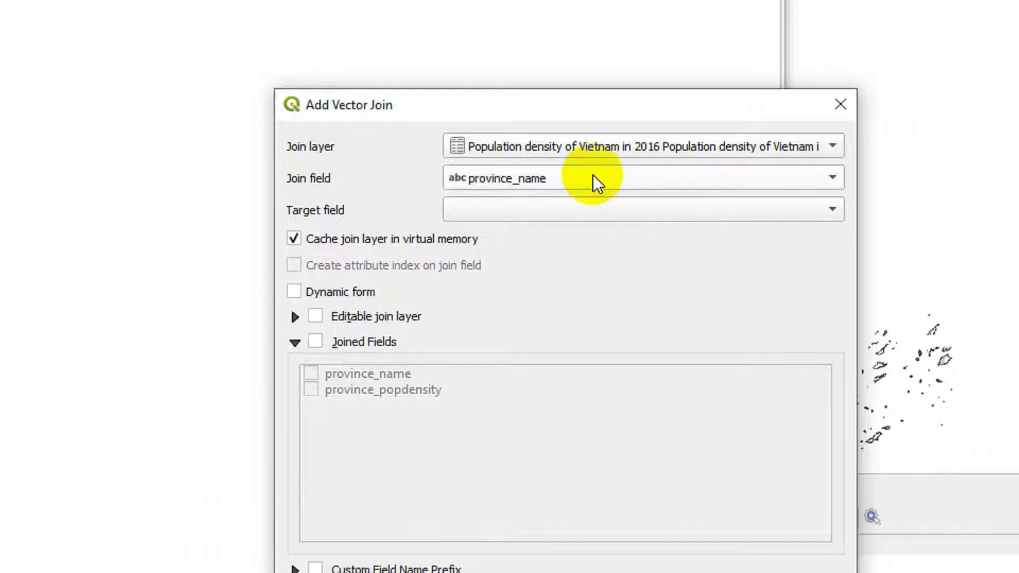
left_click(539, 209)
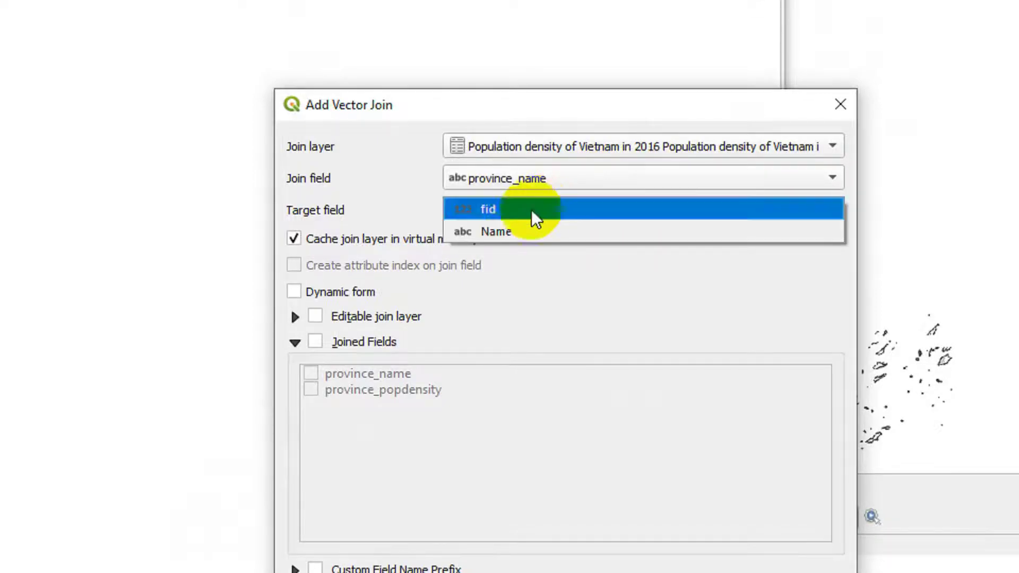
left_click(495, 230)
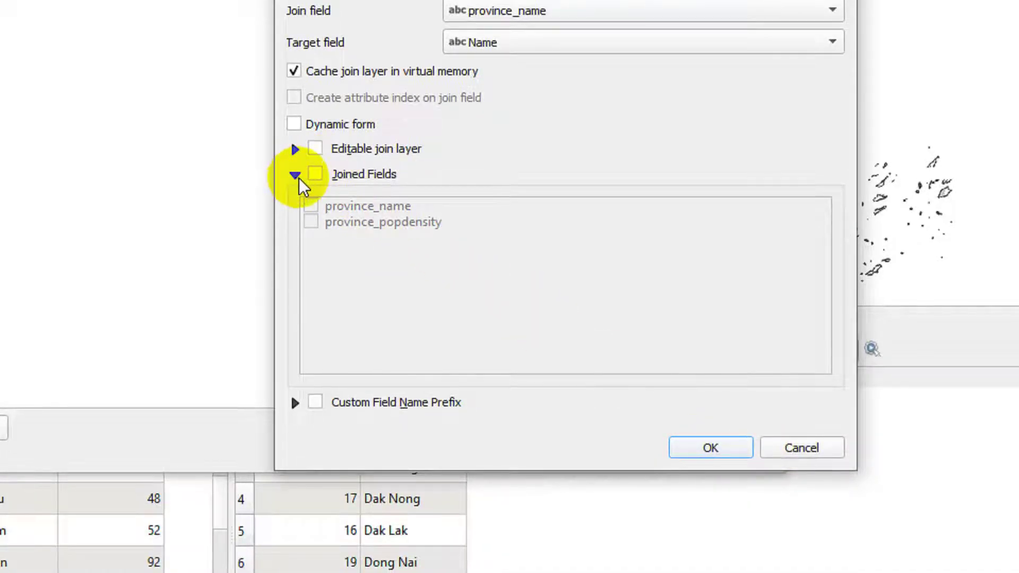
Limit the joined fields to province_popdensity and apply the join to the provinces layer
left_click(315, 174)
left_click(406, 226)
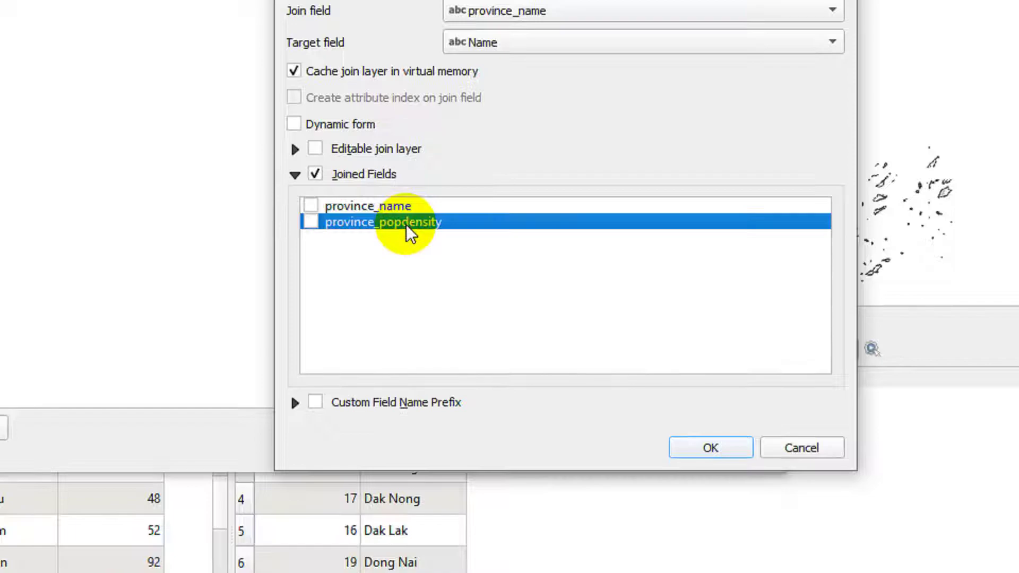
left_click(312, 224)
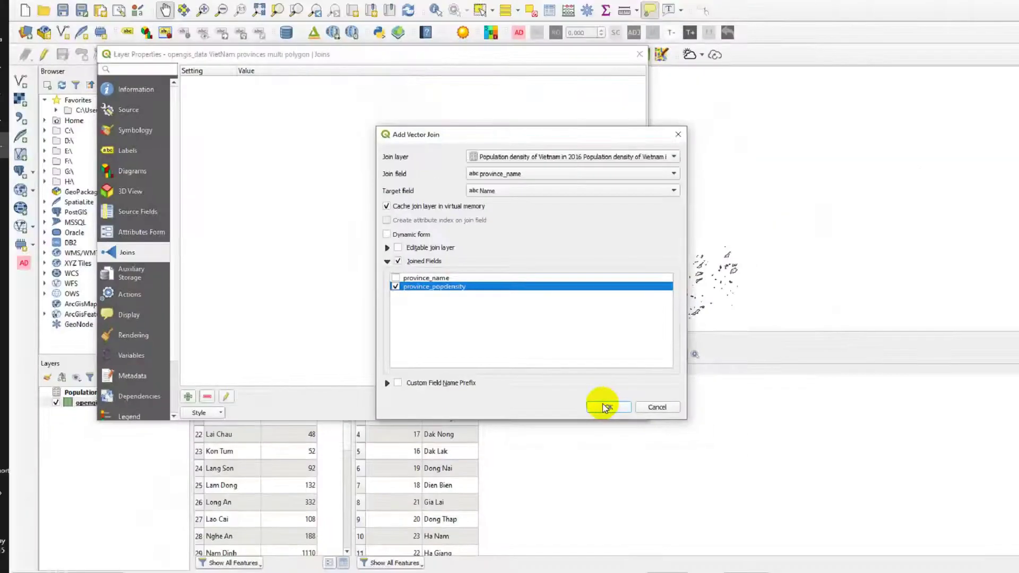
left_click(705, 438)
left_click(479, 410)
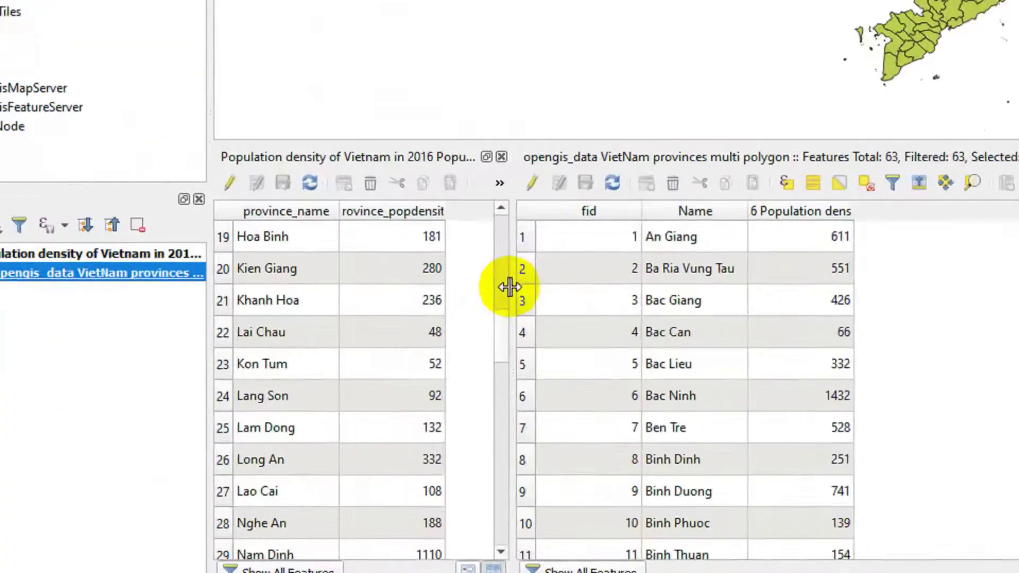
Widen the population table's pane and adjust the width of the joined population density column in the provinces table
left_click_drag(358, 405, 377, 404)
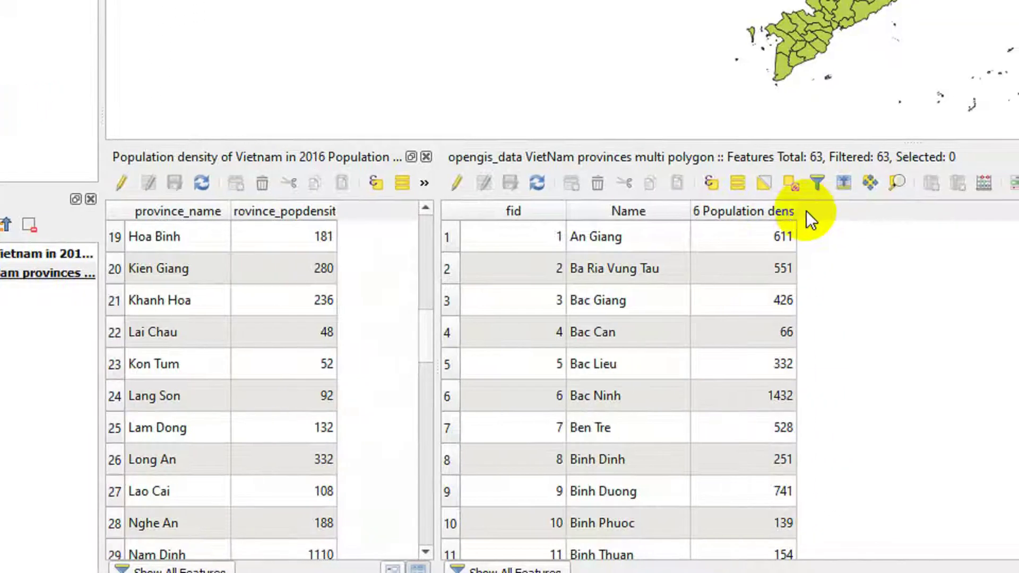
left_click_drag(887, 211, 951, 207)
left_click_drag(843, 207, 1018, 195)
left_click_drag(877, 195, 912, 208)
left_click_drag(742, 208, 352, 210)
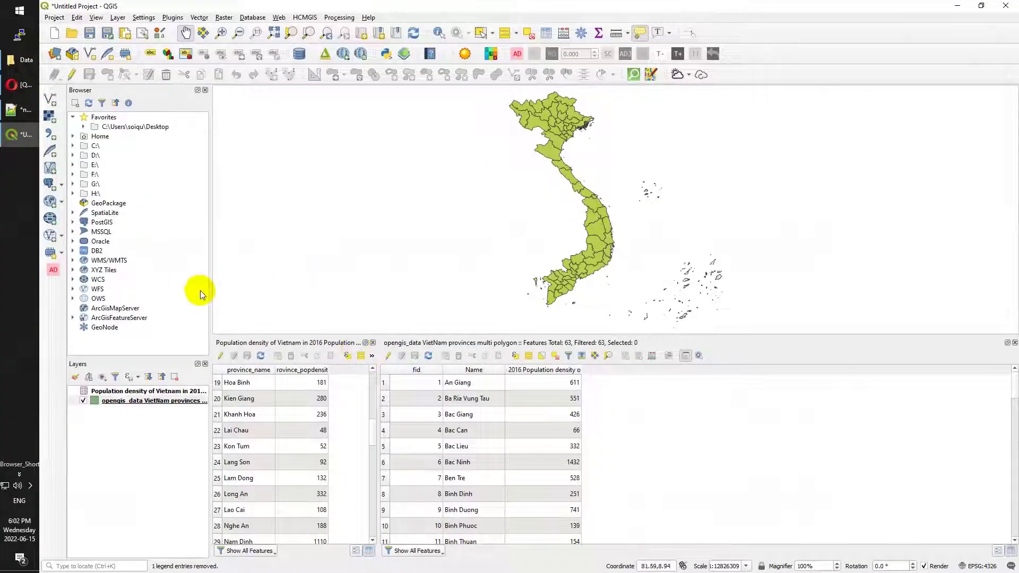
Switch to the Notion page, mark Joining attributes by field value as done and add the to-do "Write new data through the joined layer"
left_click(20, 85)
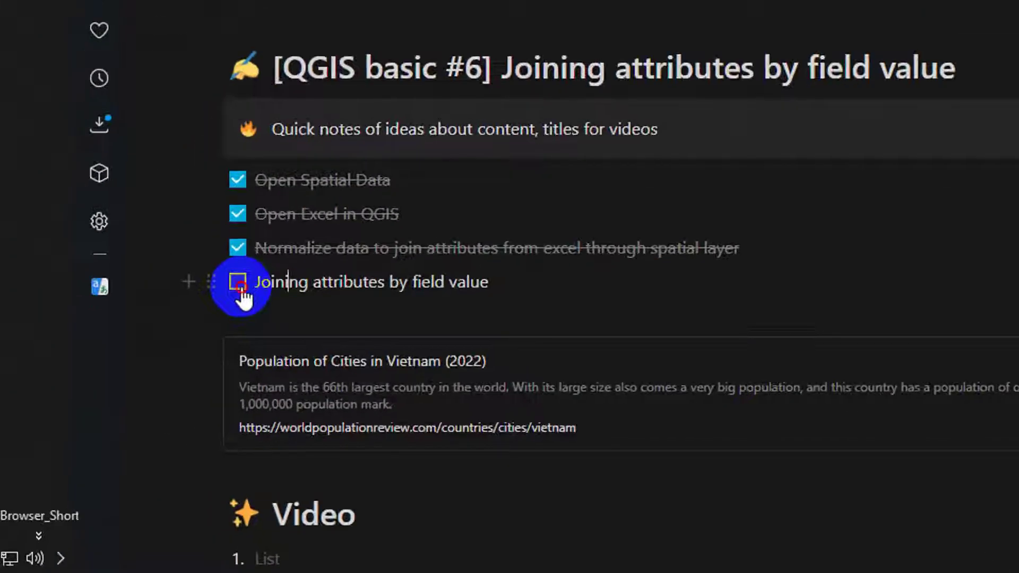
left_click(119, 347)
key("Return")
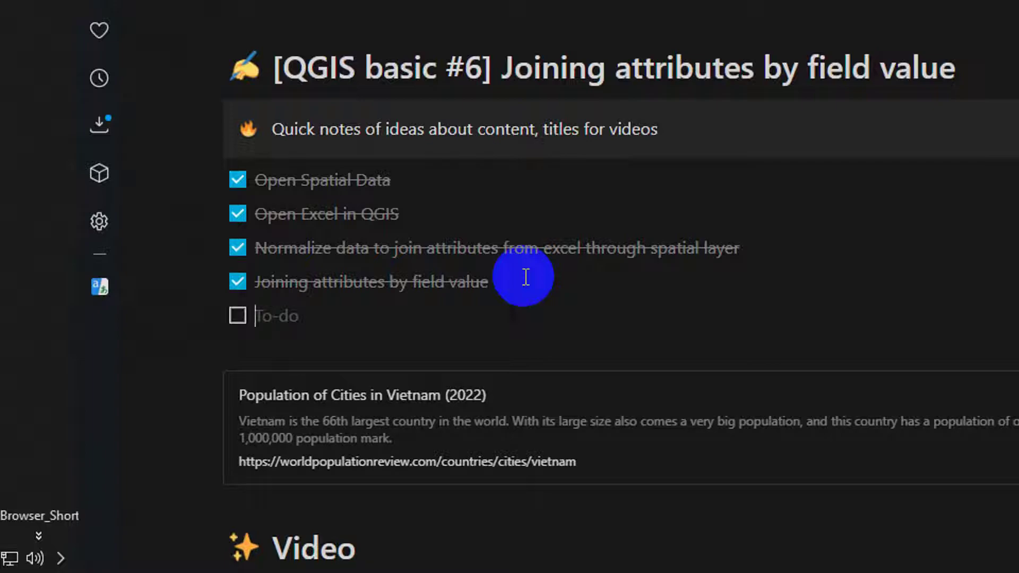
type("make")
key("BackSpace")
key("BackSpace")
key("BackSpace")
key("BackSpace")
type("Write new data through the joined layer")
left_click(453, 315)
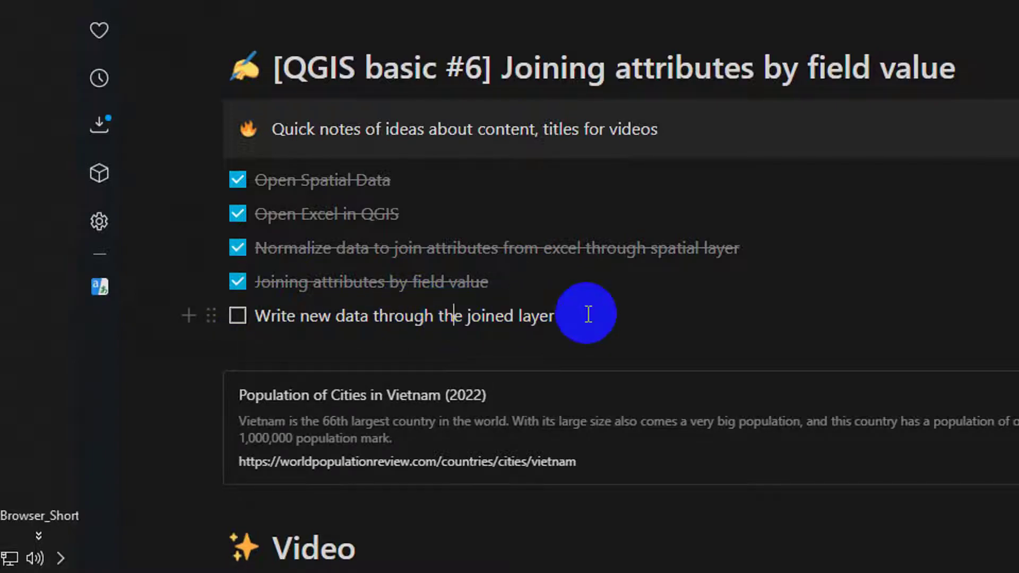
left_click(630, 309)
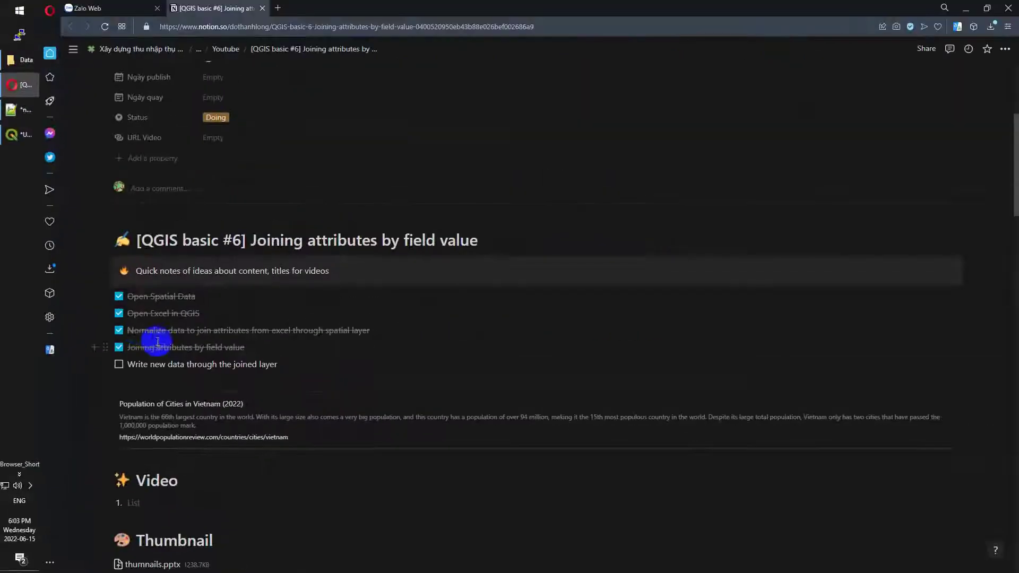
Switch to QGIS and turn on editing for the VietNam provinces layer
left_click(13, 137)
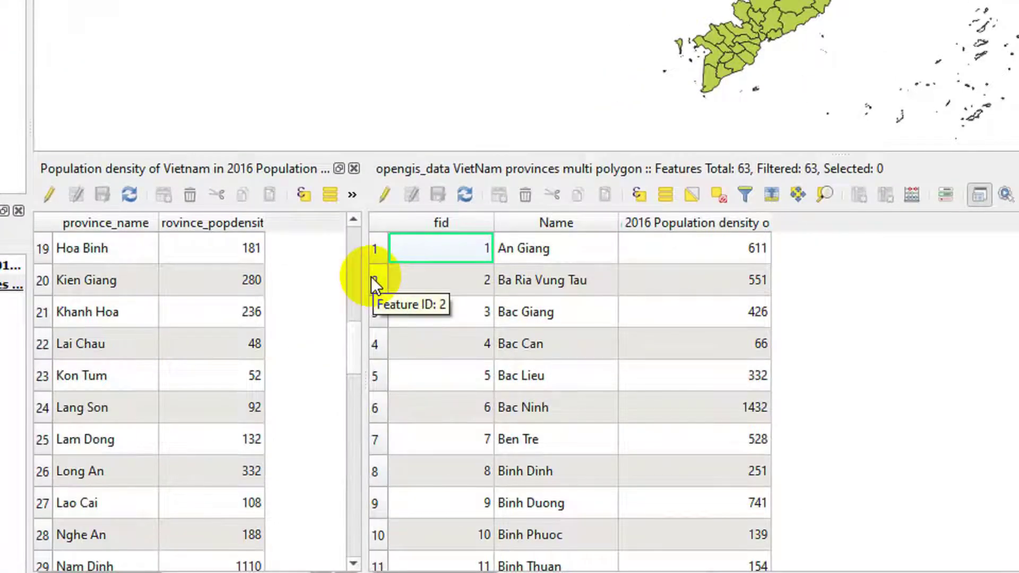
left_click(383, 200)
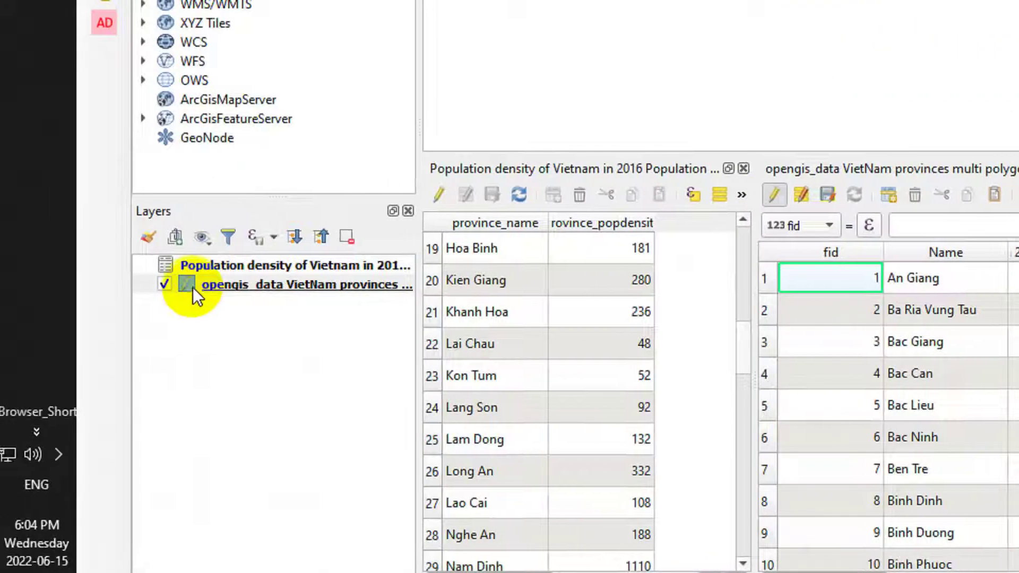
left_click(199, 286)
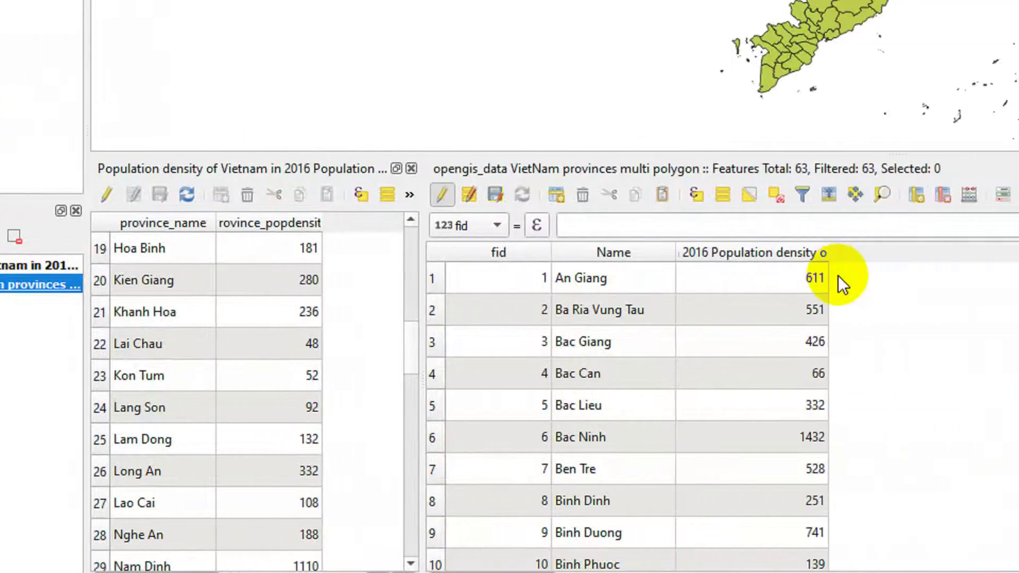
left_click(822, 254)
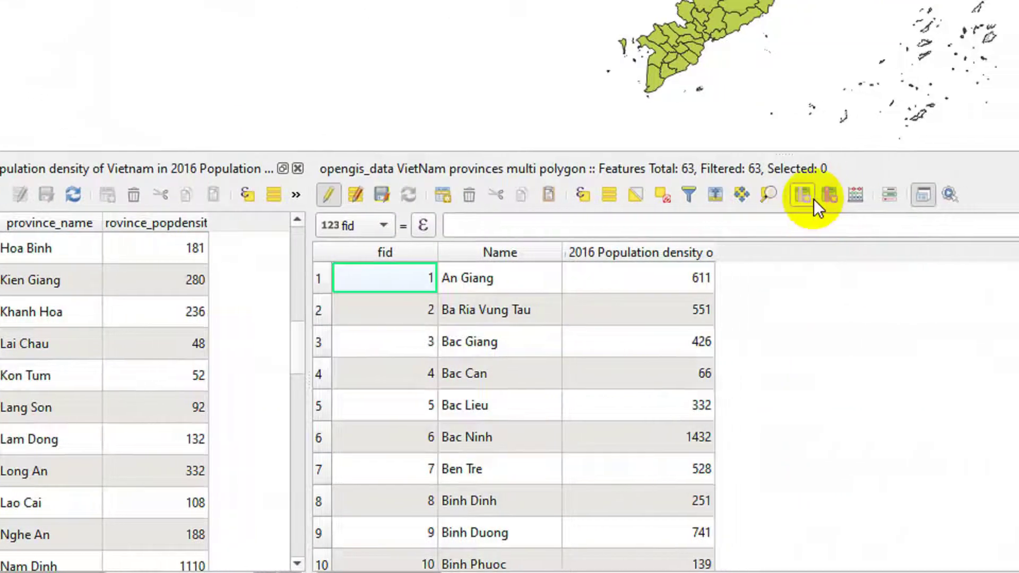
Add a Decimal number (real) field named population_density to the provinces layer
left_click(867, 195)
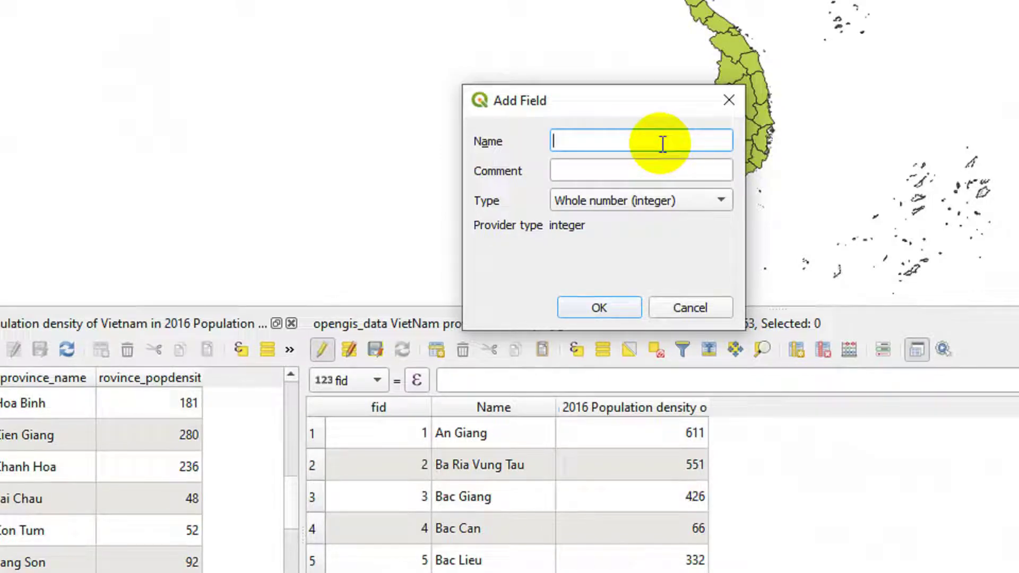
type("pop")
type("ulation_den")
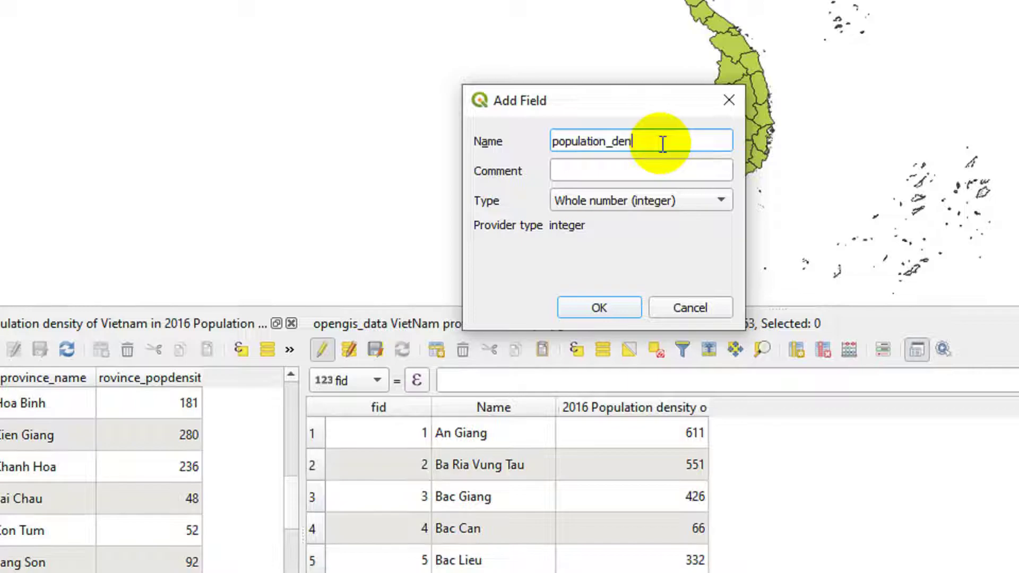
type("sity")
left_click(625, 201)
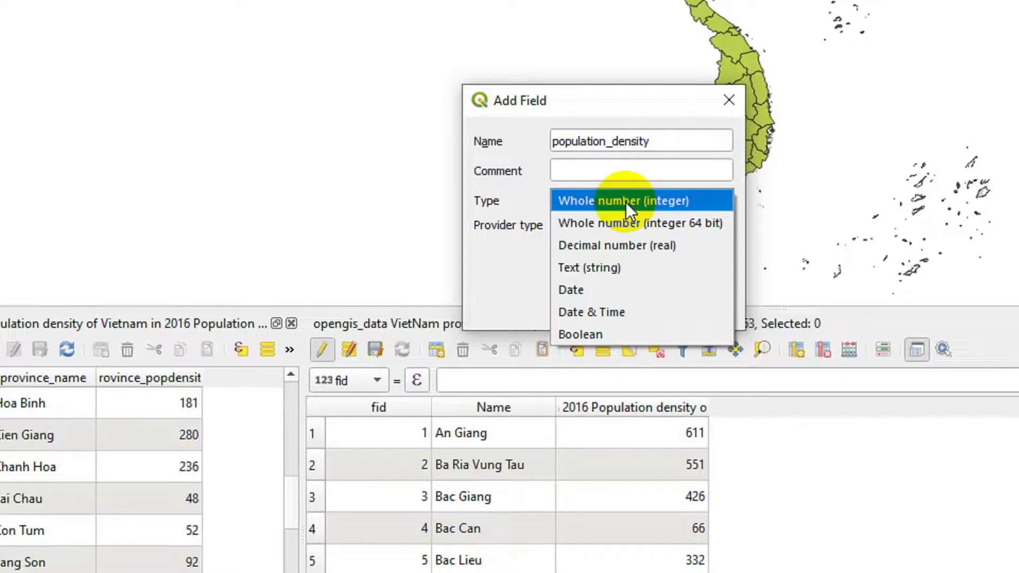
left_click(616, 241)
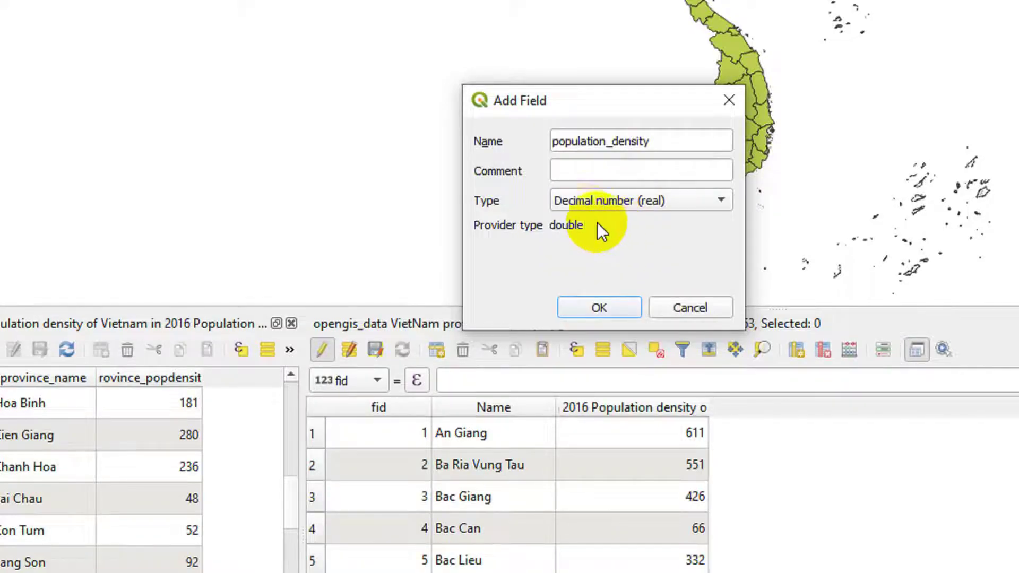
left_click(600, 310)
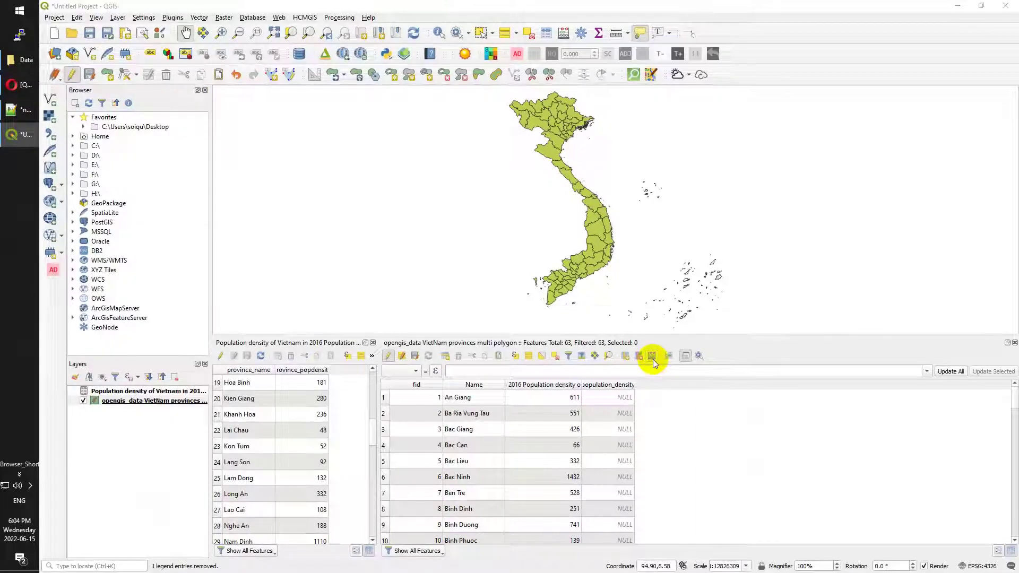
Set the Field Calculator for the provinces layer to update the existing population_density field
left_click(799, 329)
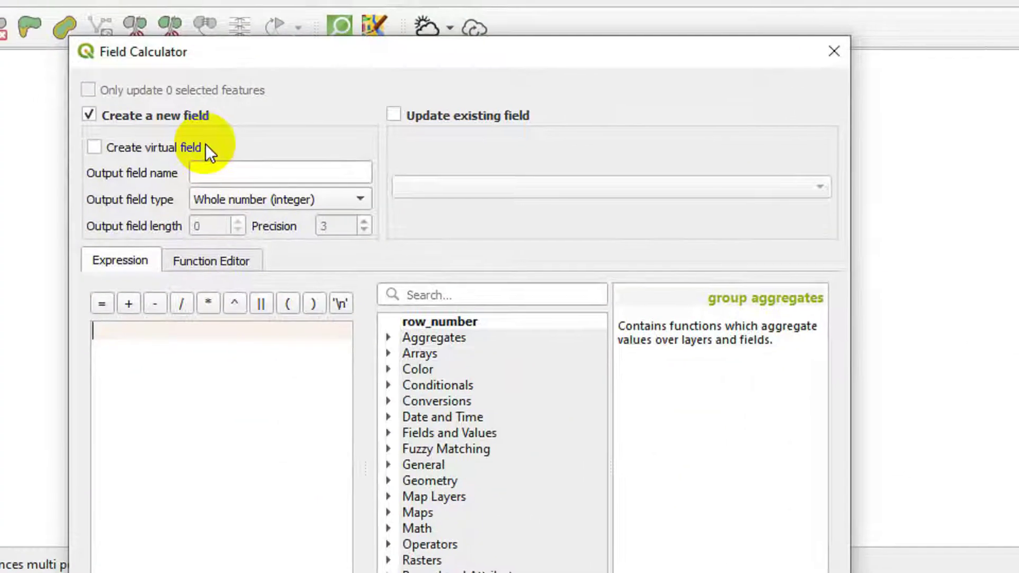
left_click(395, 113)
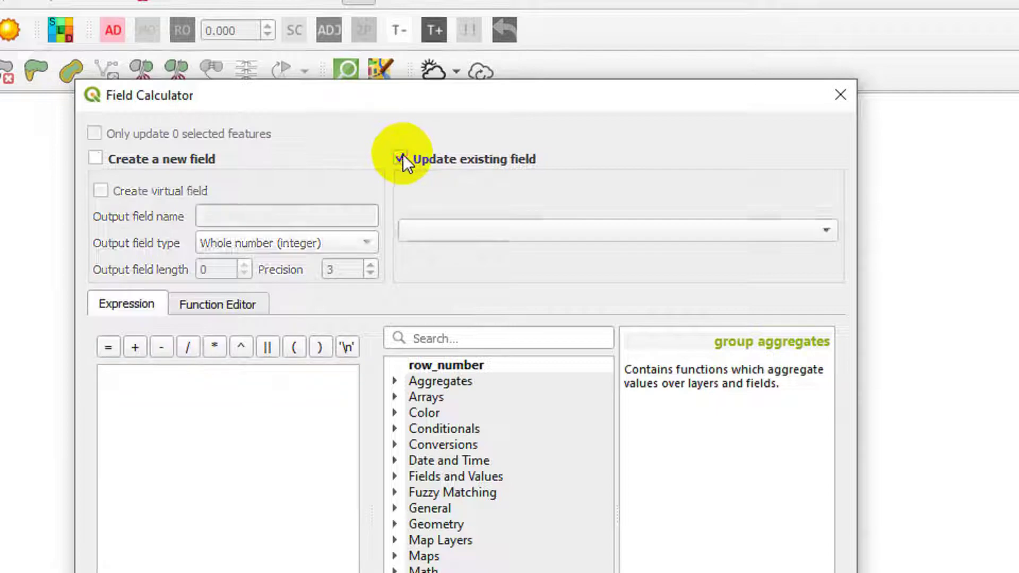
left_click(419, 229)
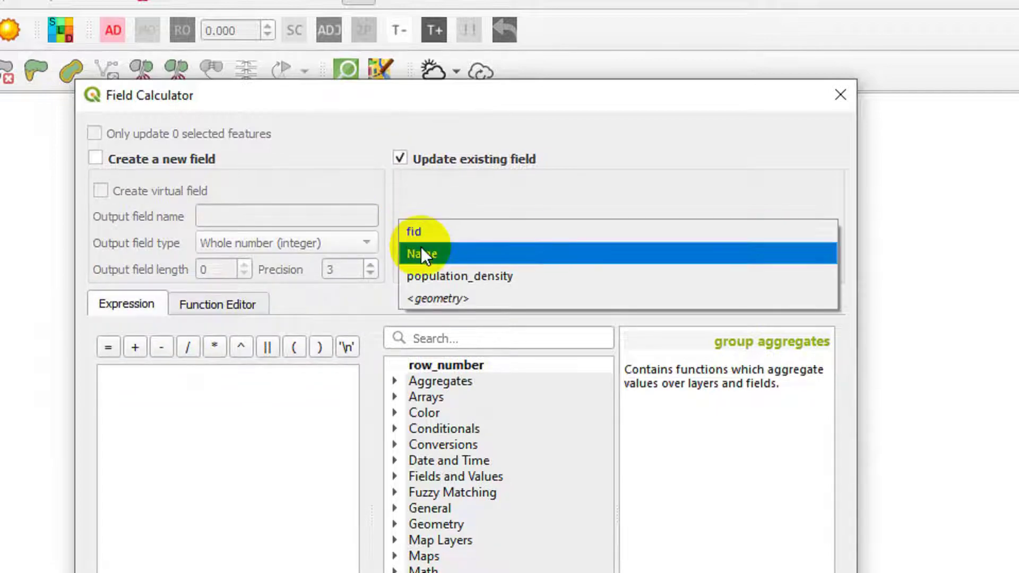
left_click(425, 276)
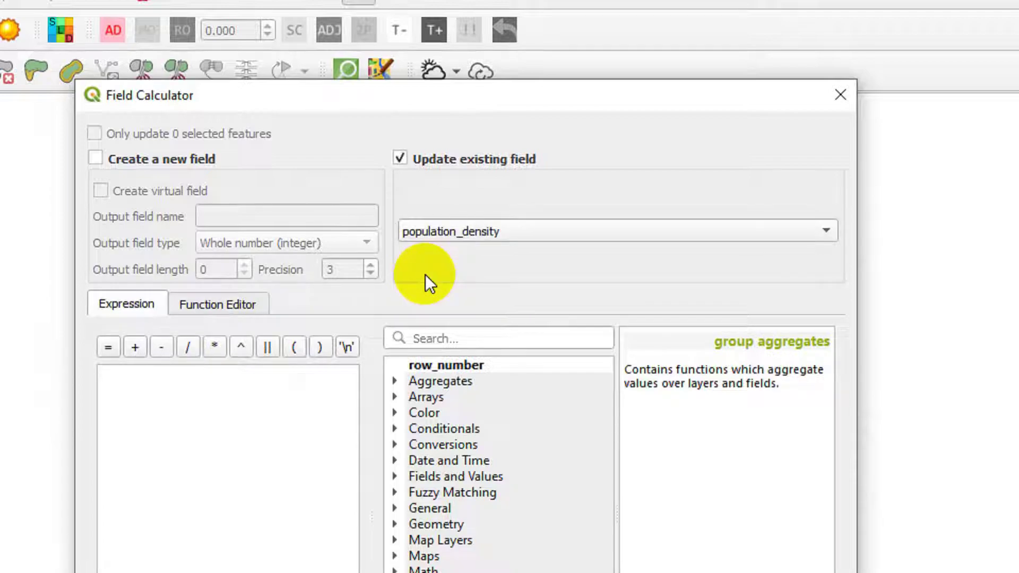
Find the joined province_popdensity field by searching for "densi" and use it as the expression to fill population_density
left_click(438, 345)
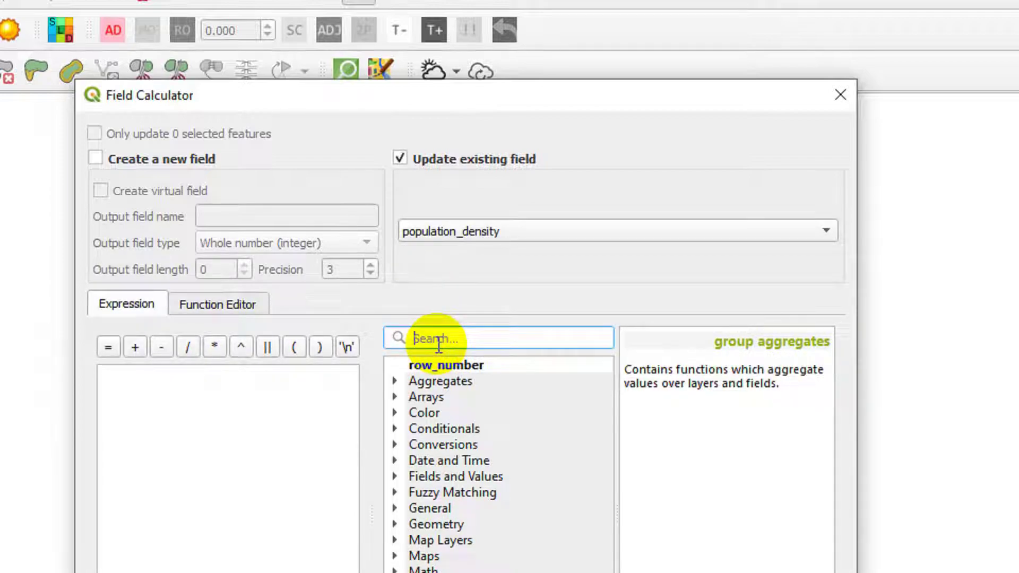
type("de")
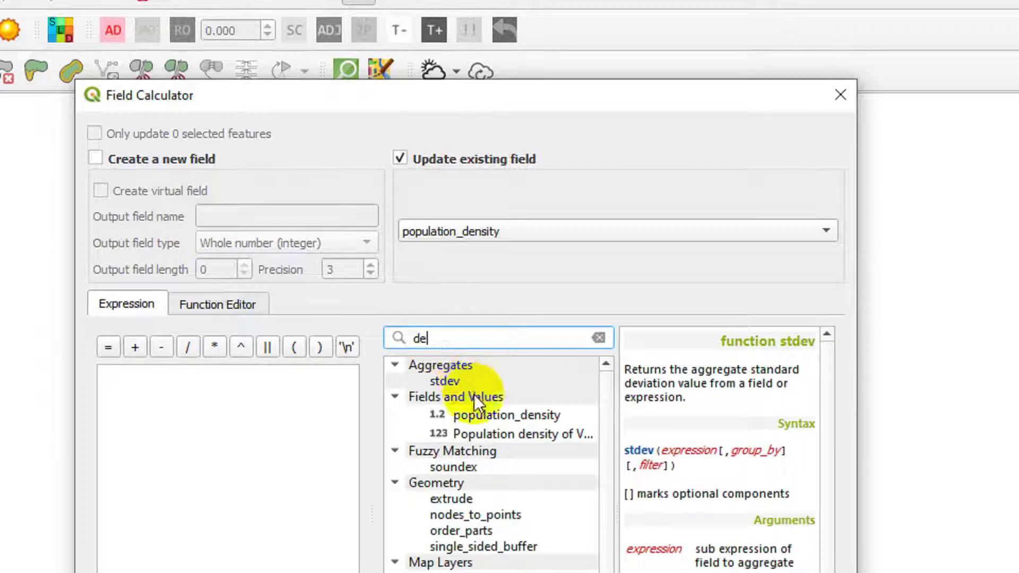
type("ln")
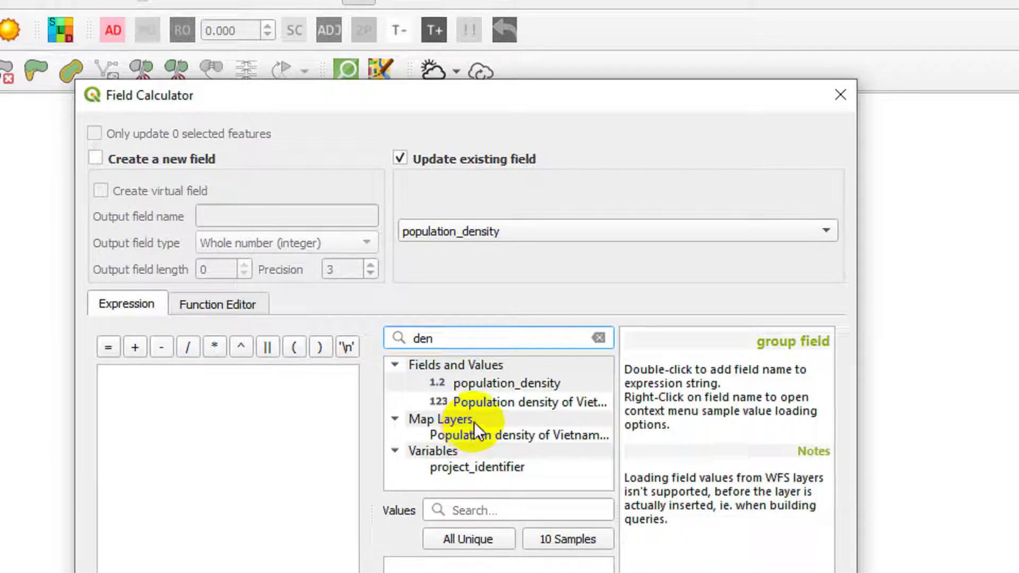
type("si")
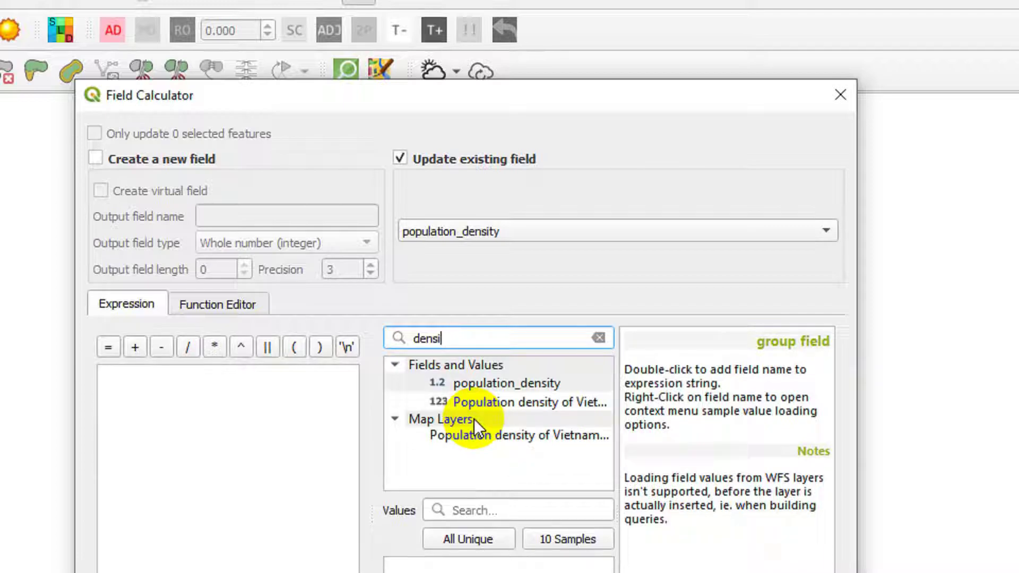
left_click(531, 402)
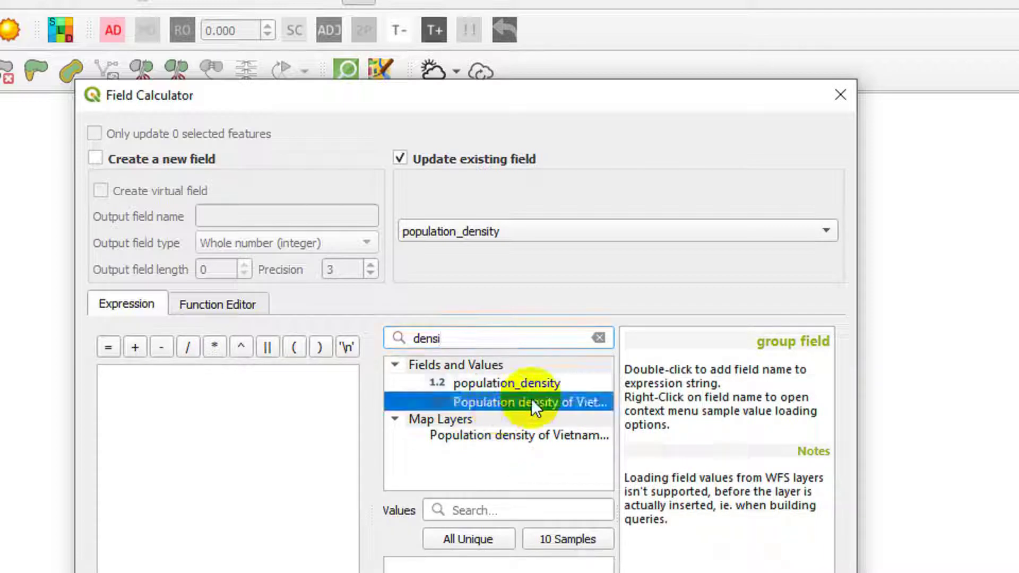
double_click(485, 397)
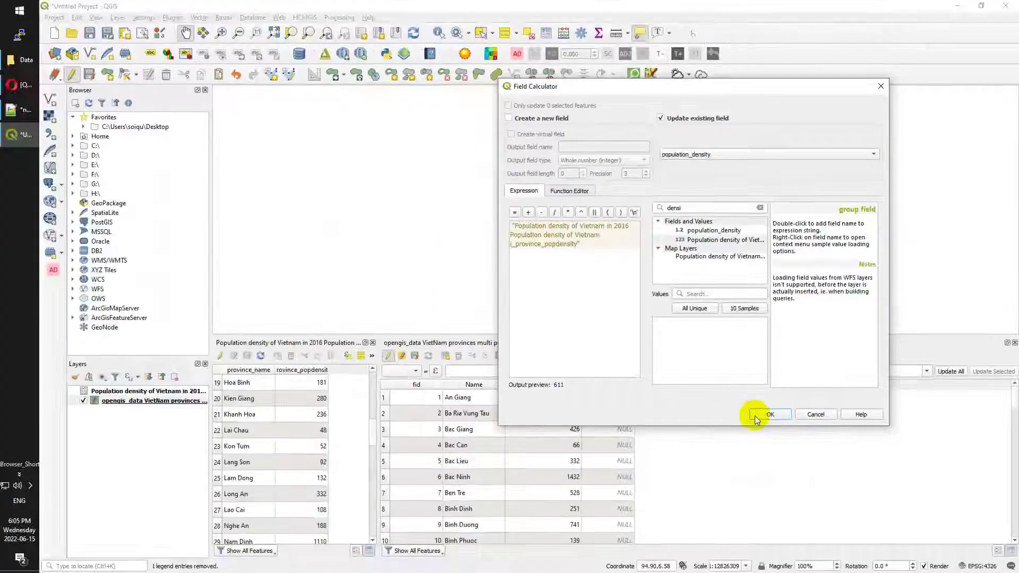
left_click(768, 414)
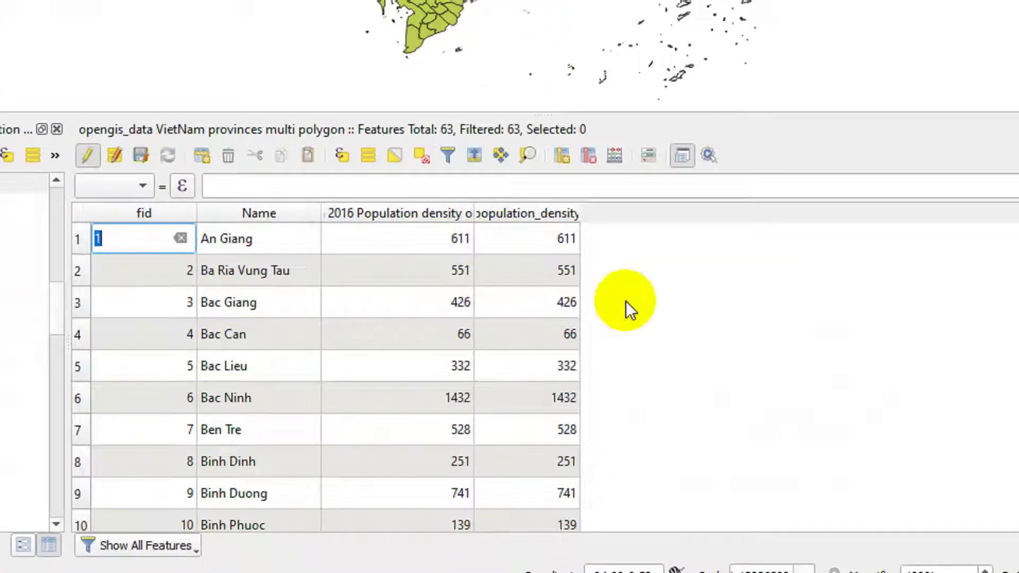
Widen the population_density column and compare its values with the joined 2016 population density column across all provinces
left_click(625, 301)
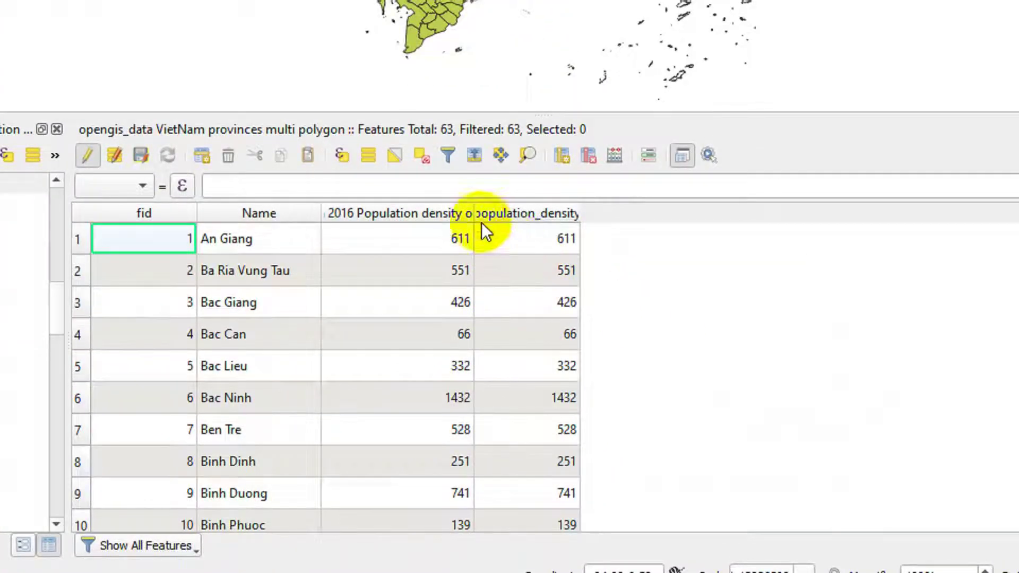
scroll(511, 297, "down", 11)
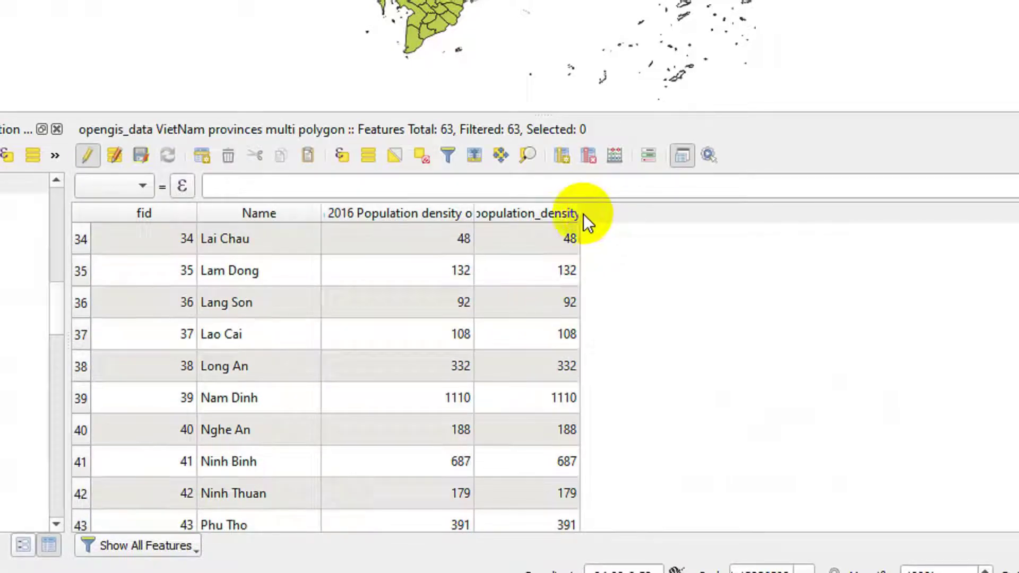
left_click_drag(581, 214, 641, 213)
scroll(520, 340, "down", 7)
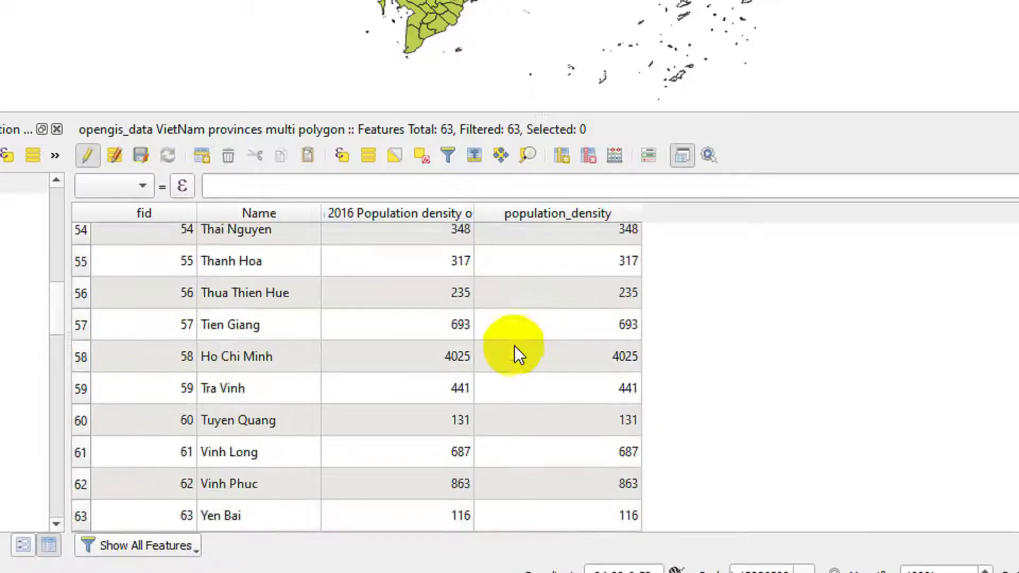
scroll(516, 351, "up", 14)
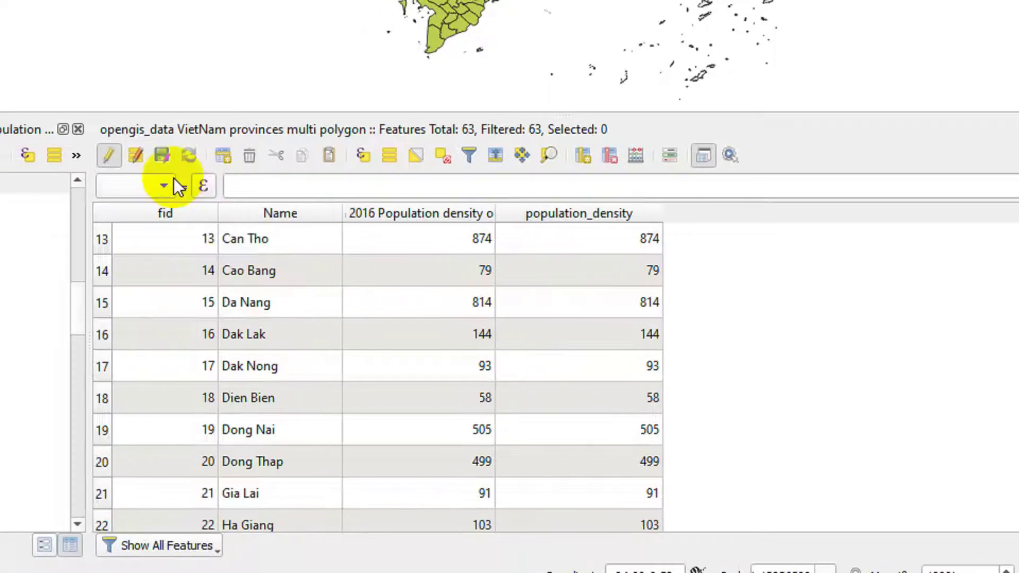
Save the provinces layer's edits, end editing and close its attribute table
left_click(147, 155)
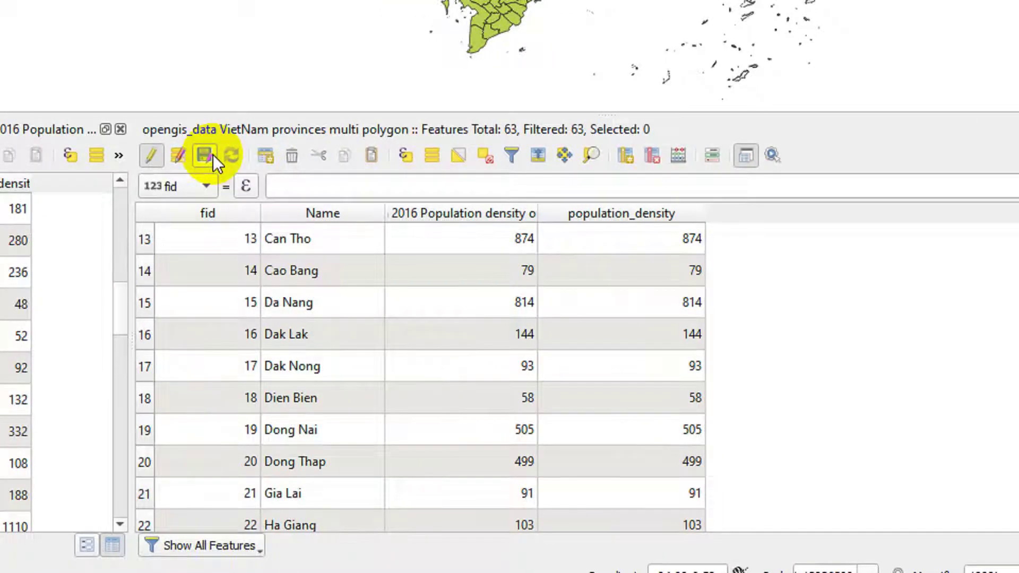
left_click(213, 162)
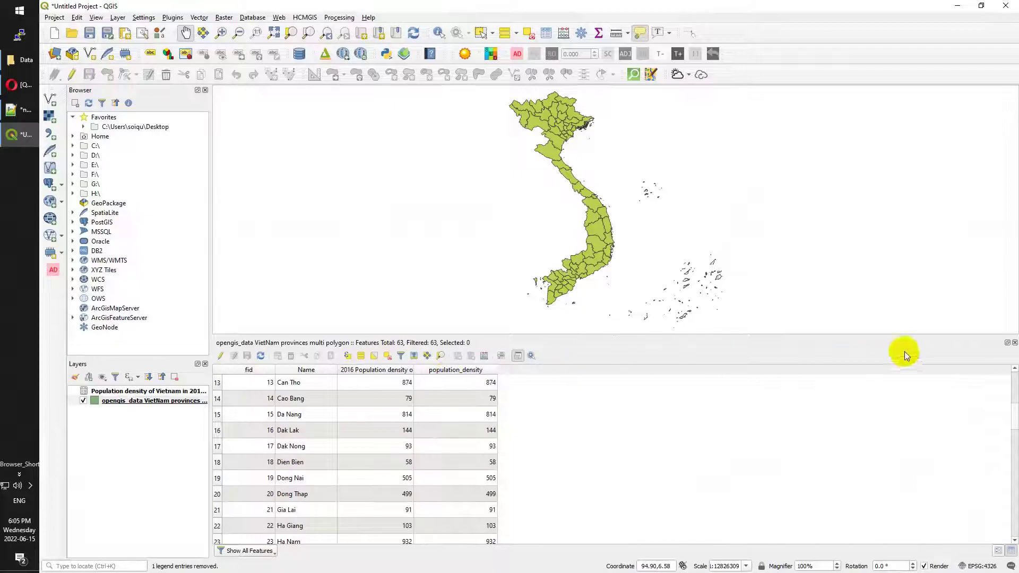
left_click(1014, 343)
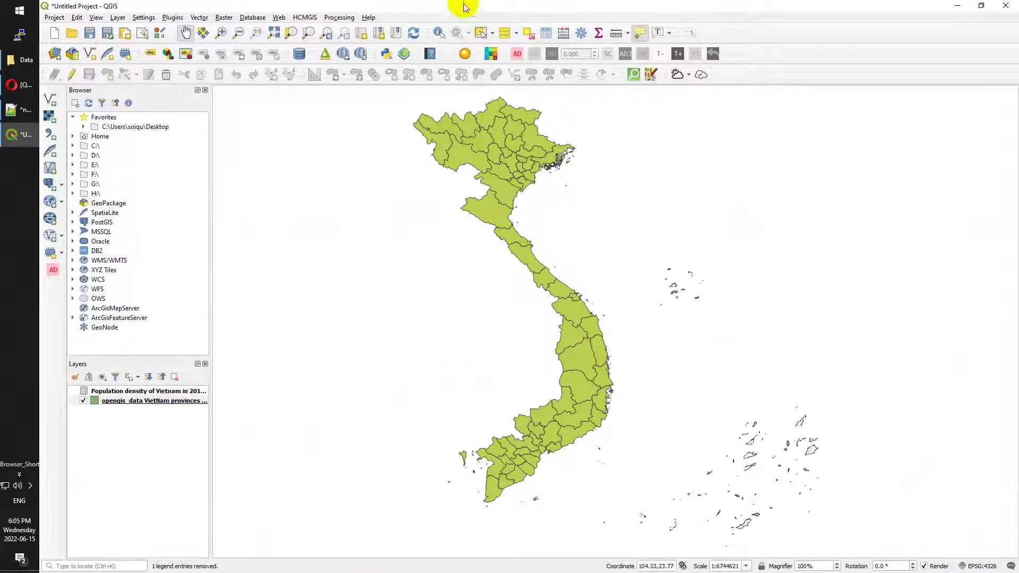
Identify Quang Nam province on the map to inspect its population_density attribute, and clear the result
left_click(441, 34)
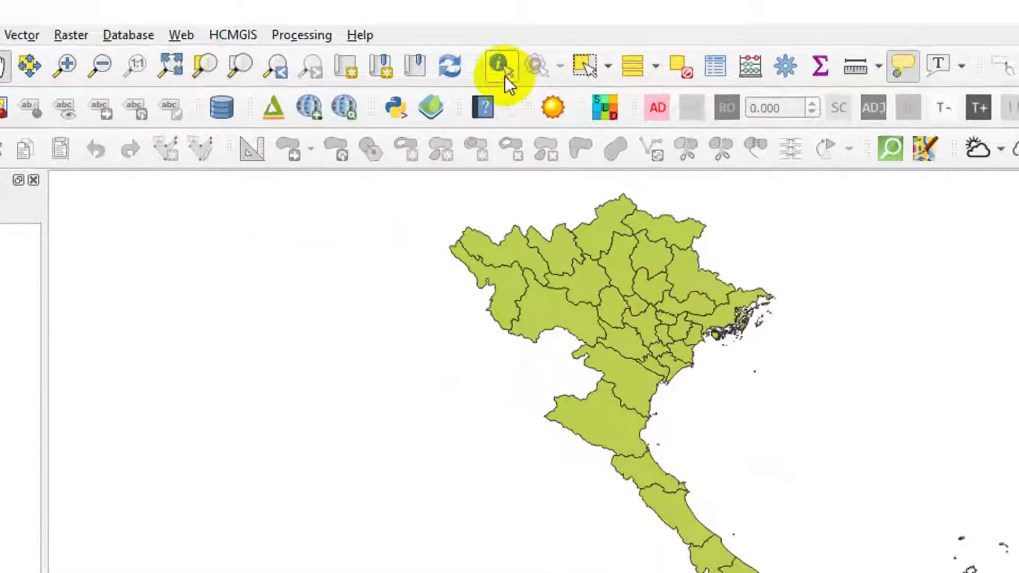
left_click(551, 473)
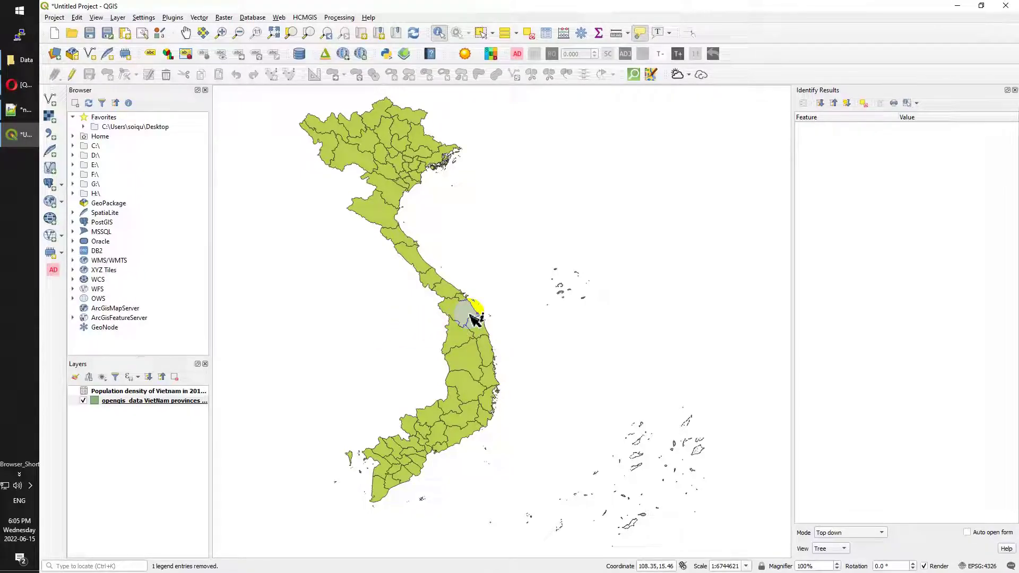
left_click(473, 319)
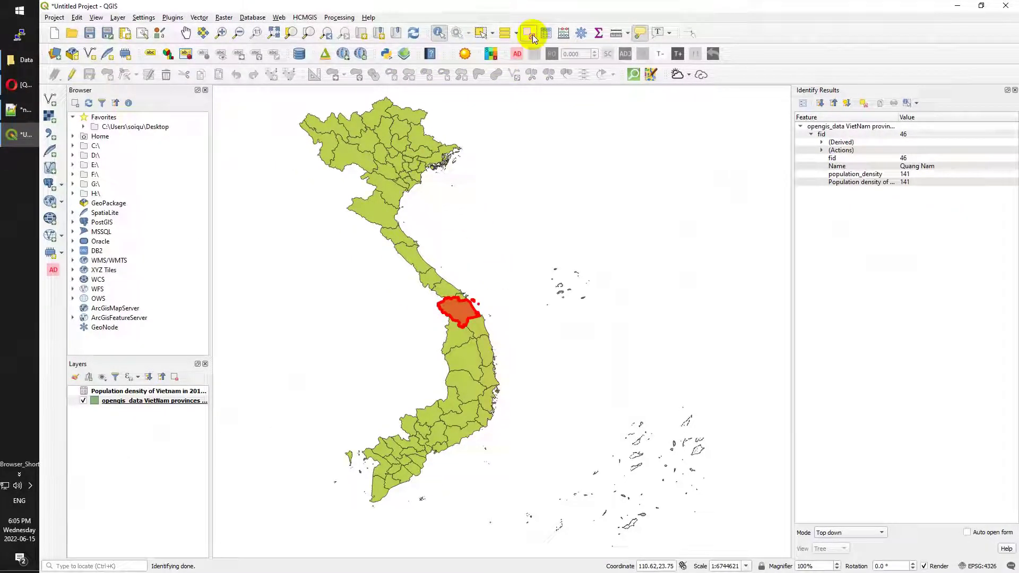
left_click(496, 122)
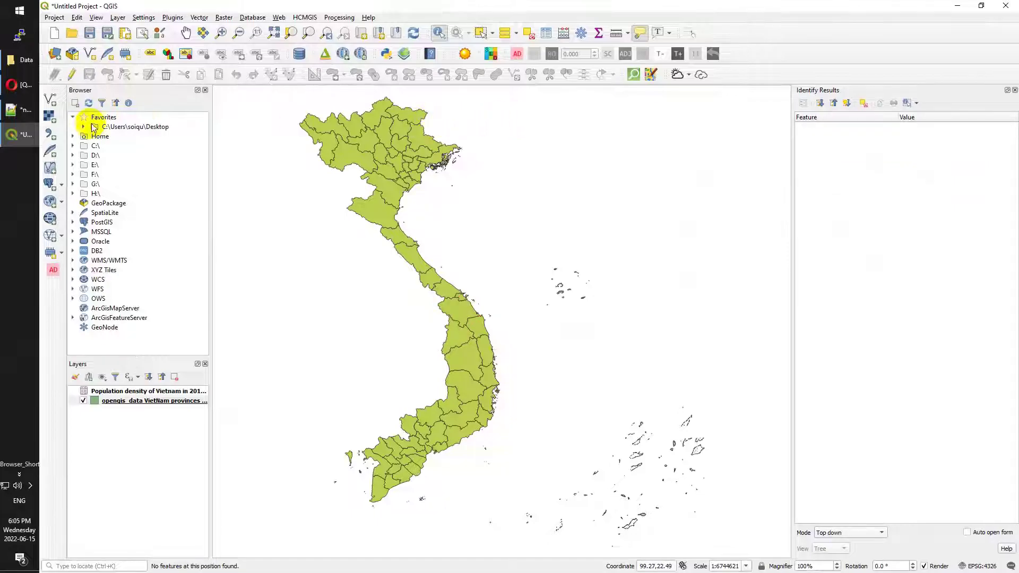
Switch to the Notion notes, check off "Write new data through the joined layer" and add a "Check new data" to-do
left_click(19, 86)
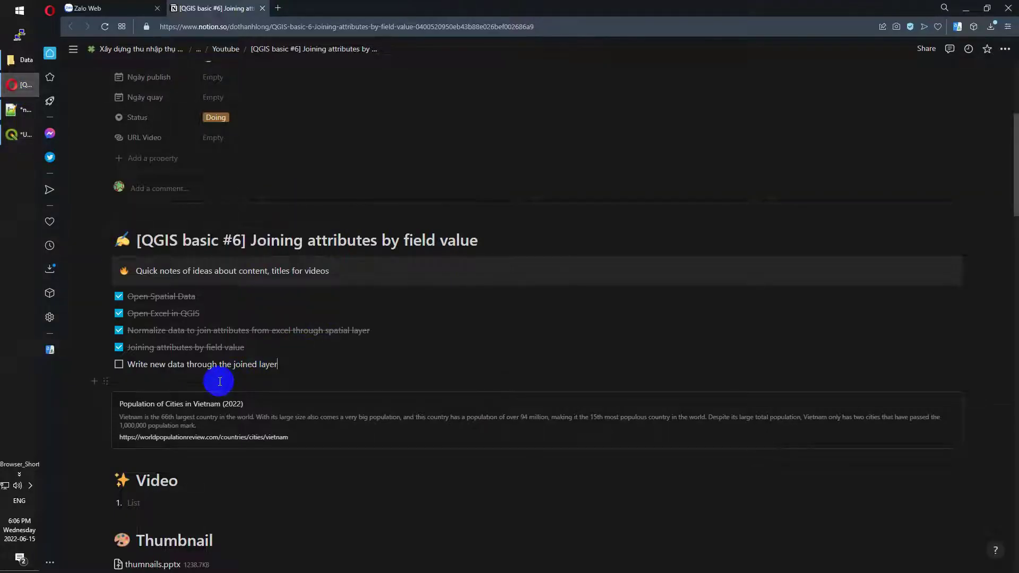
left_click(119, 364)
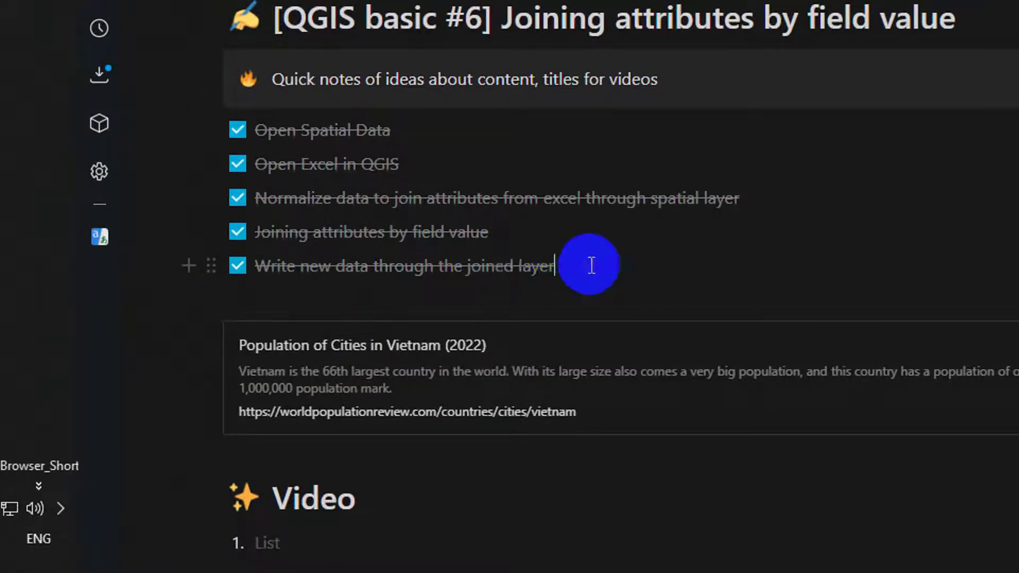
left_click(592, 265)
key("Return")
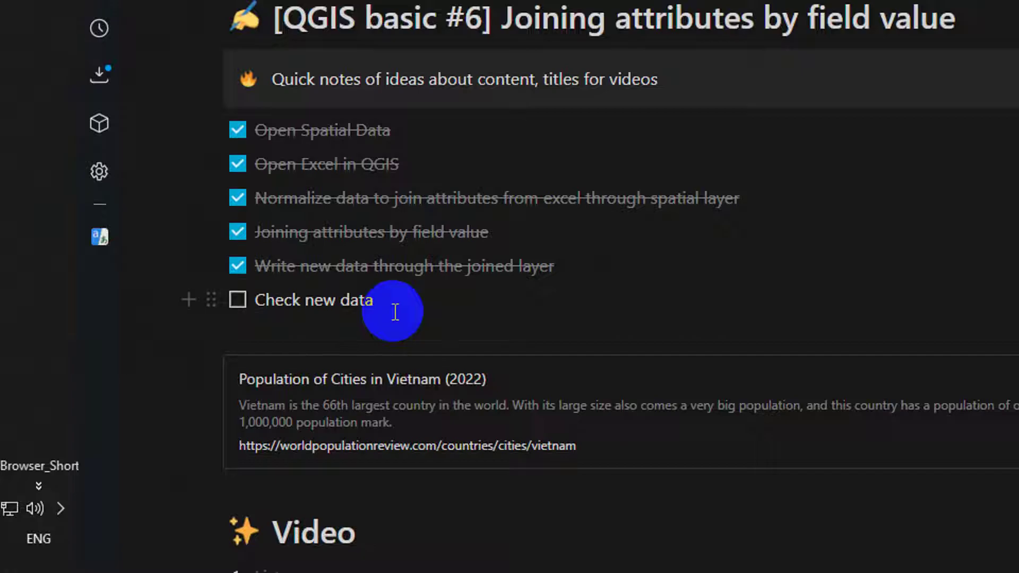
Switch to QGIS and start a new project, discarding the current one
left_click(13, 133)
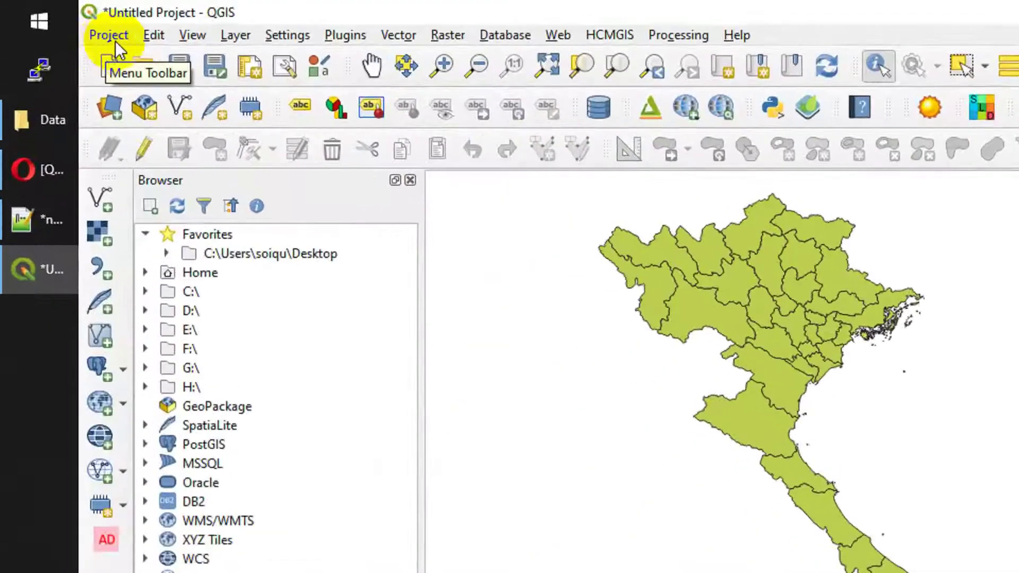
left_click(55, 19)
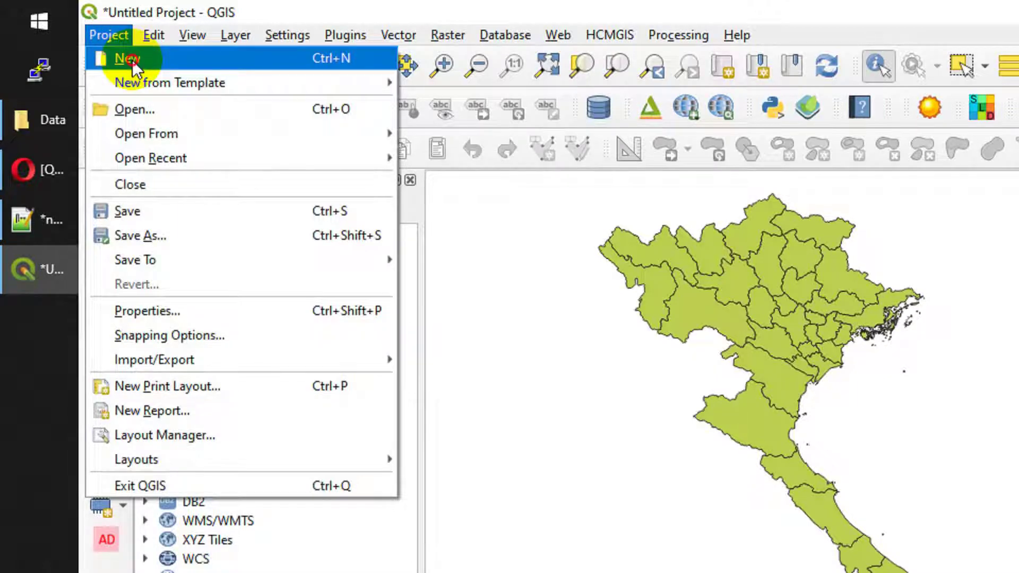
left_click(133, 59)
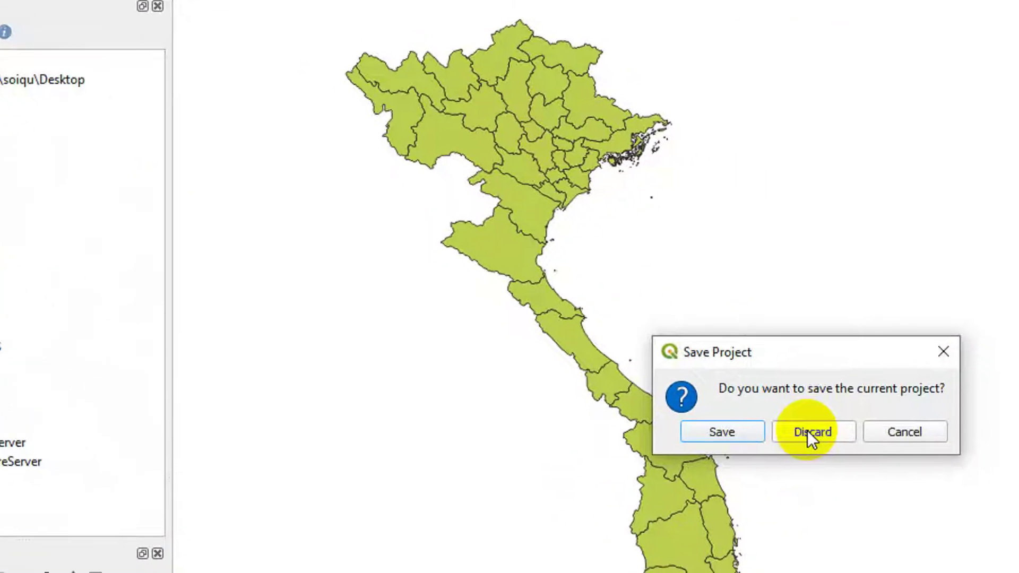
left_click(807, 430)
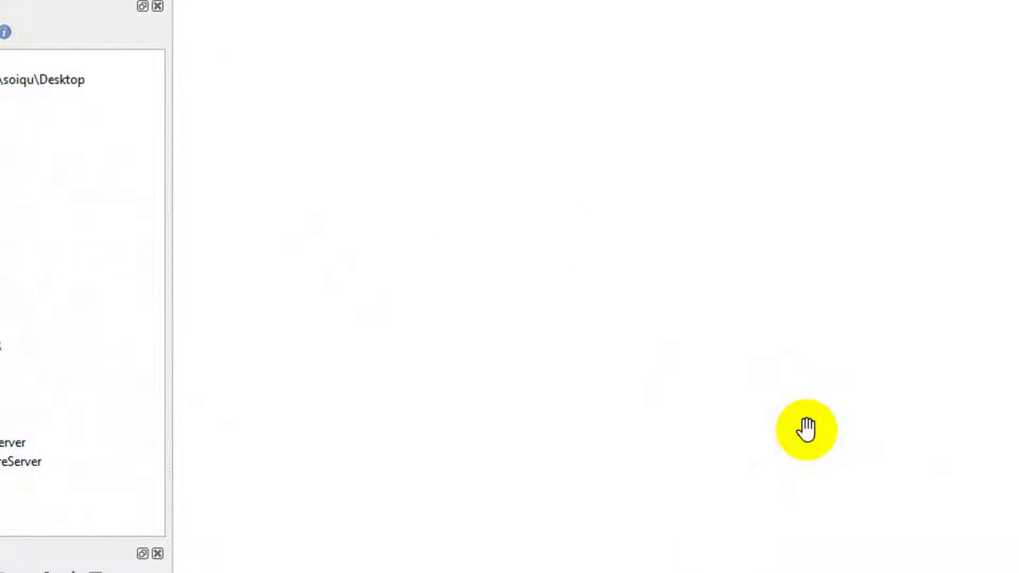
Add the VietNam provinces multi polygon layer from opengis_data.gpkg in the Data folder to the project
left_click(21, 59)
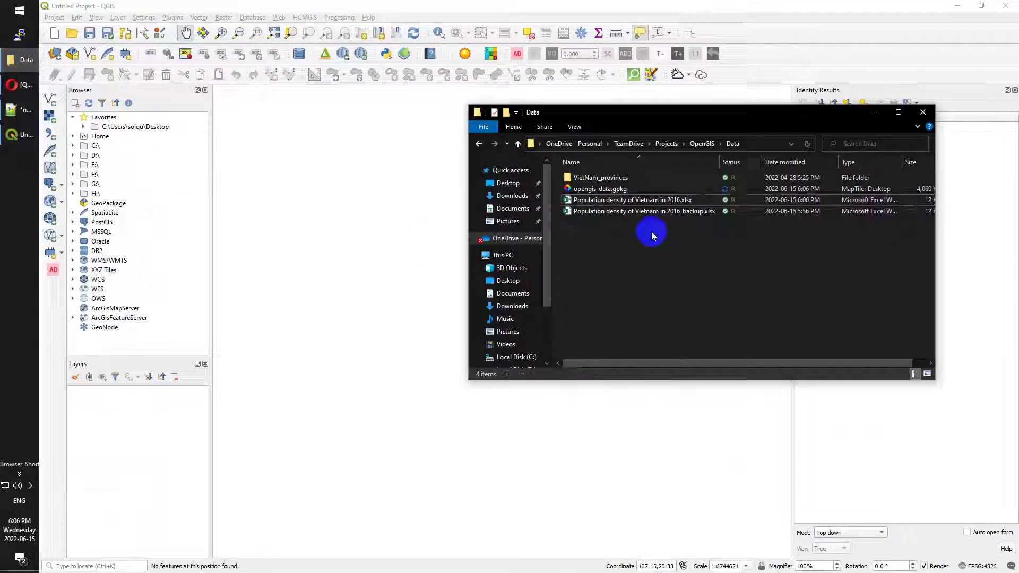
left_click(619, 189)
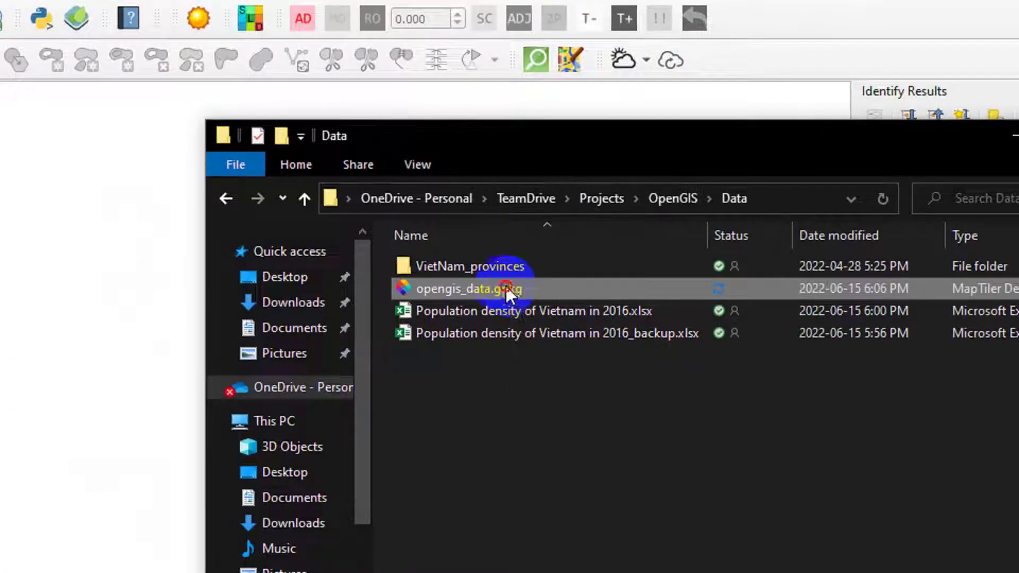
left_click_drag(505, 289, 42, 399)
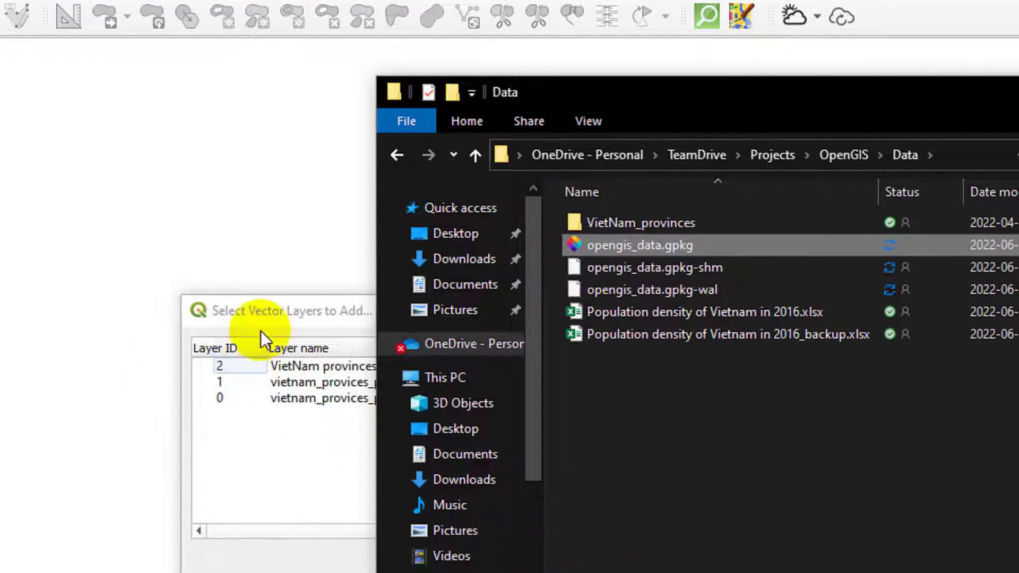
left_click(269, 360)
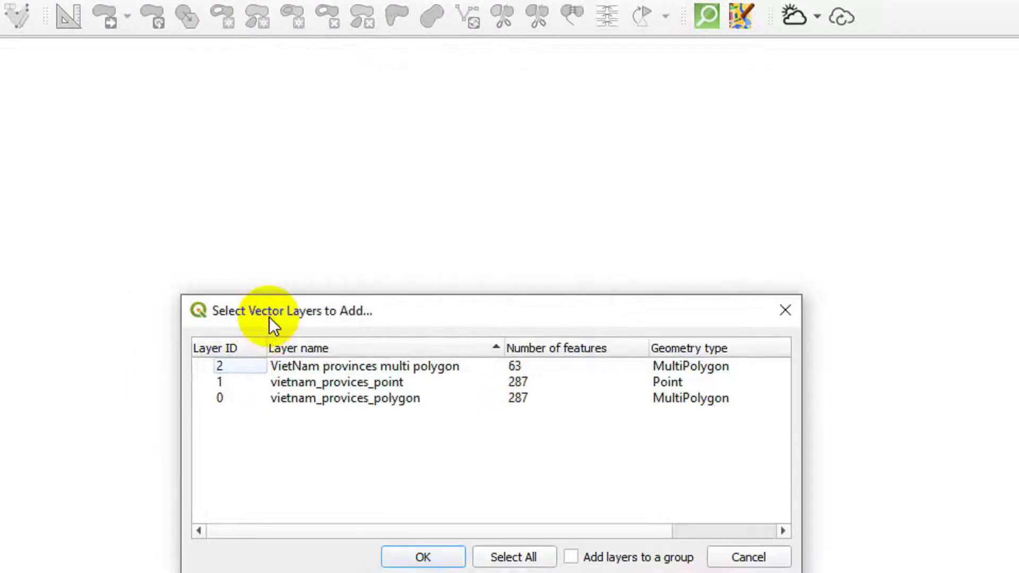
left_click(371, 367)
left_click(427, 556)
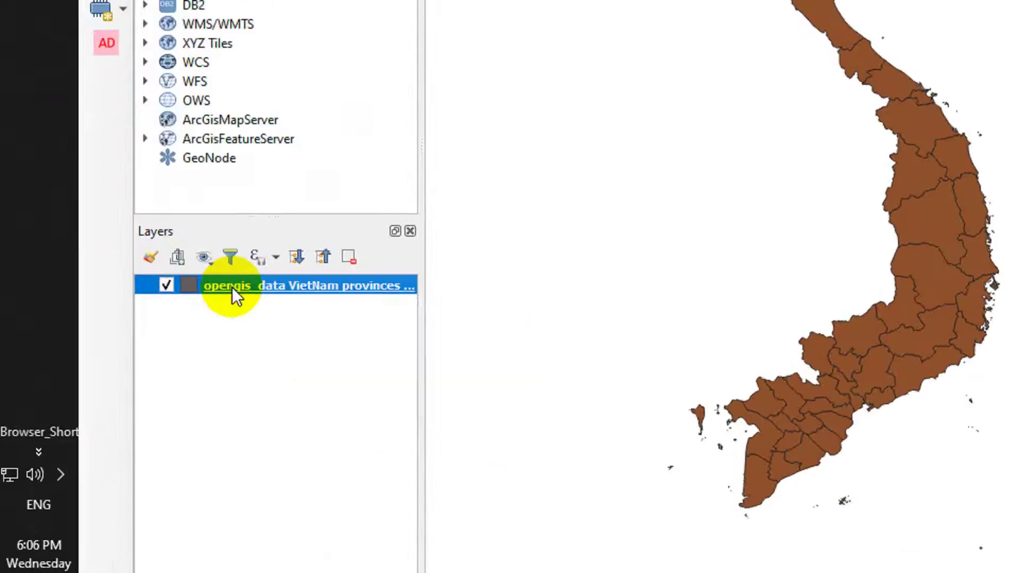
Open the provinces layer's attribute table and examine the stored population_density values, widening that column and shrinking the table area
right_click(115, 396)
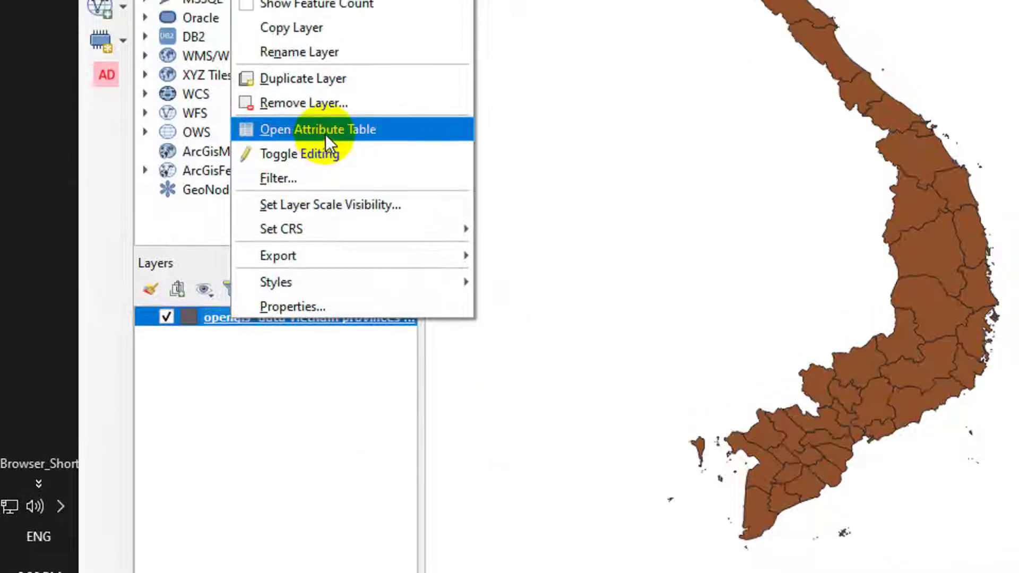
left_click(326, 135)
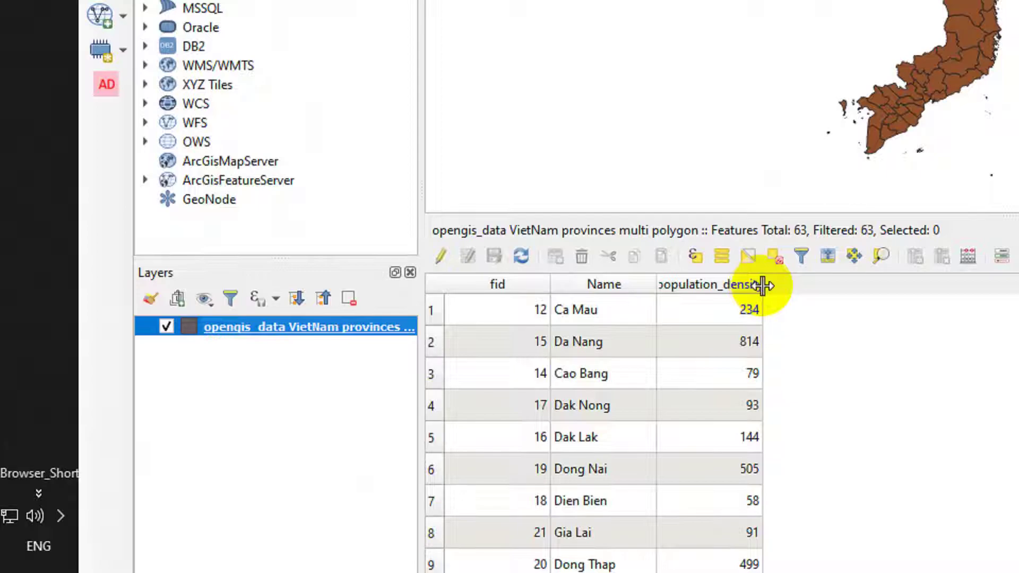
left_click_drag(764, 285, 877, 286)
scroll(685, 409, "down", 17)
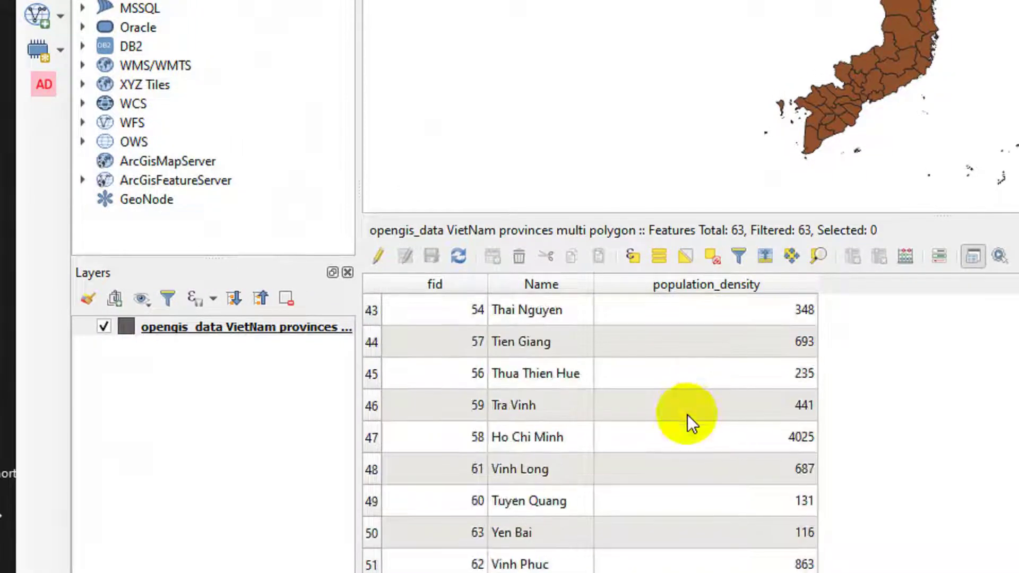
scroll(690, 431, "up", 7)
scroll(693, 429, "up", 11)
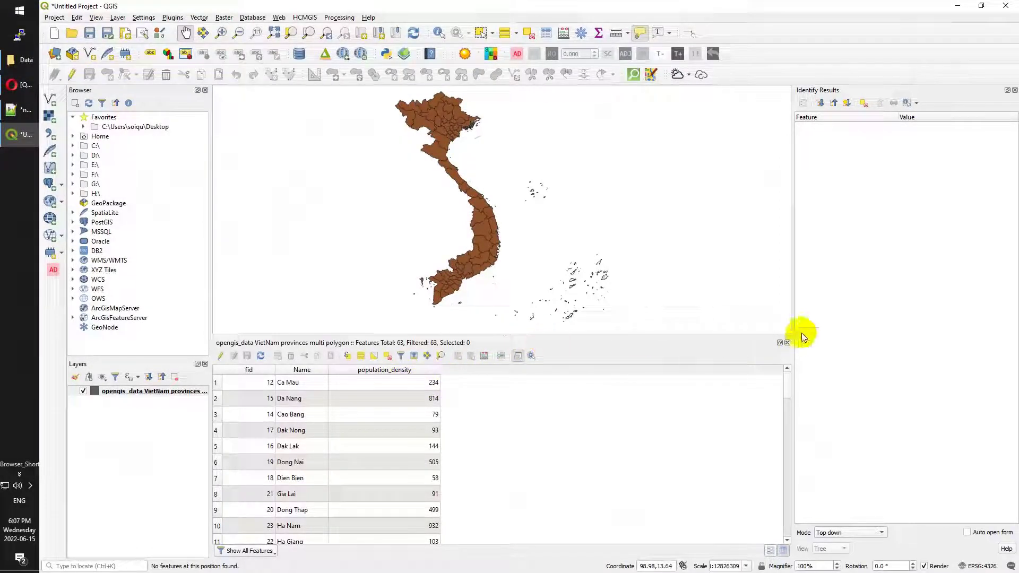
left_click_drag(719, 336, 706, 408)
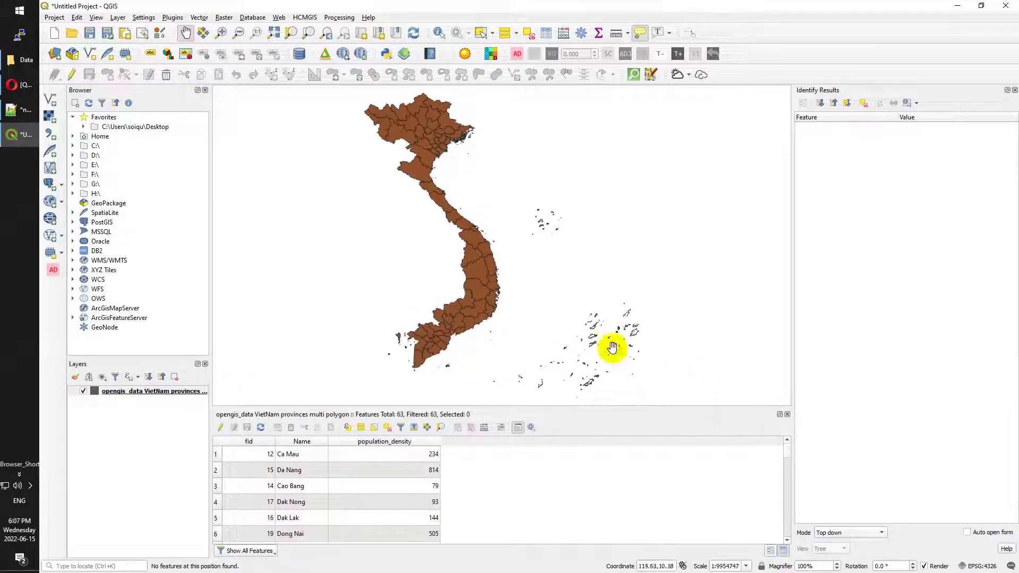
Set the provinces layer's symbology to Graduated, based on the population_density column
left_click(143, 392)
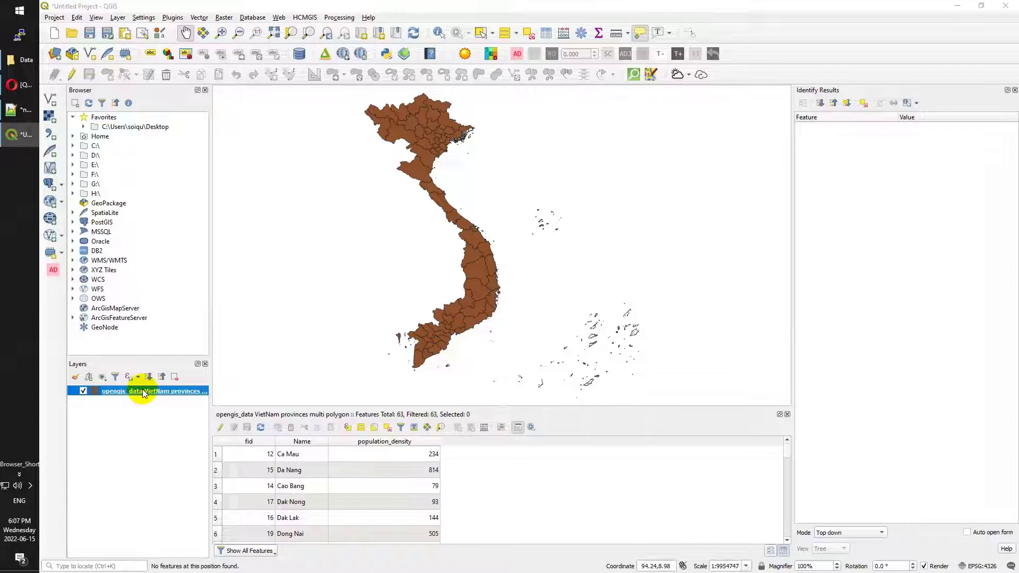
double_click(143, 392)
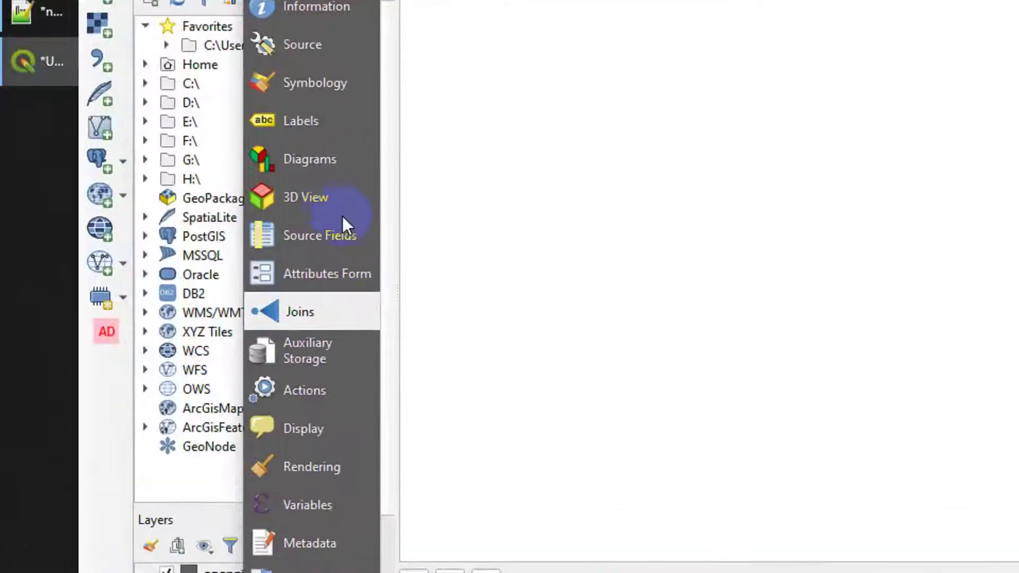
left_click(158, 145)
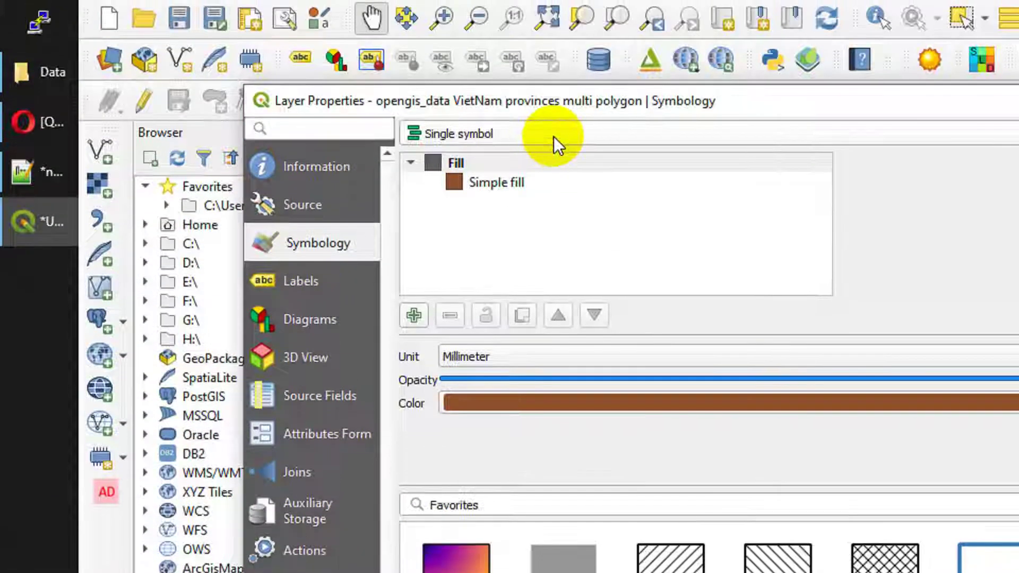
left_click(553, 82)
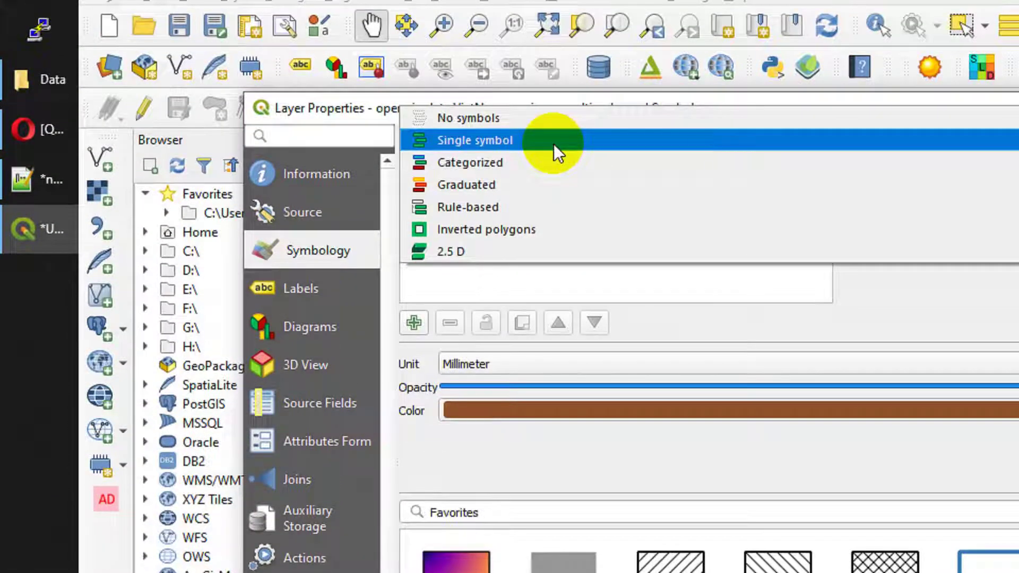
left_click(499, 185)
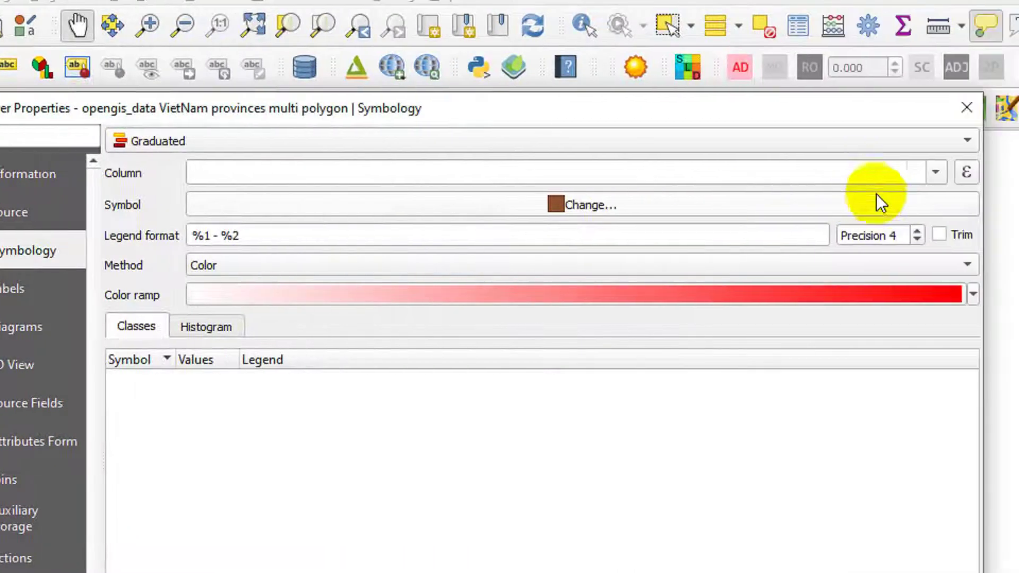
left_click(812, 176)
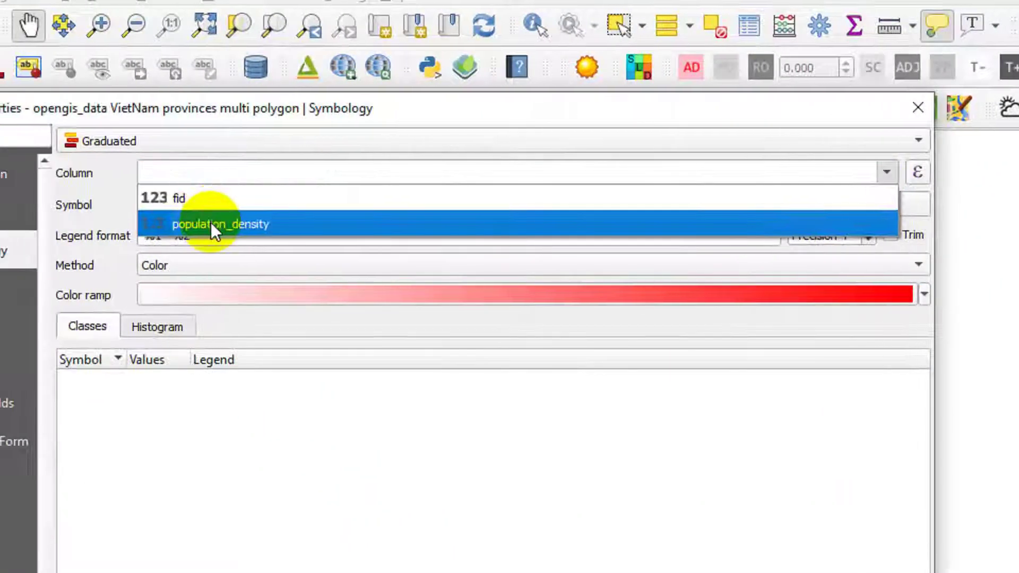
left_click(154, 223)
Classify the population density into five Equal Interval classes with the white-to-red color ramp, apply the style and inspect the map
left_click(847, 295)
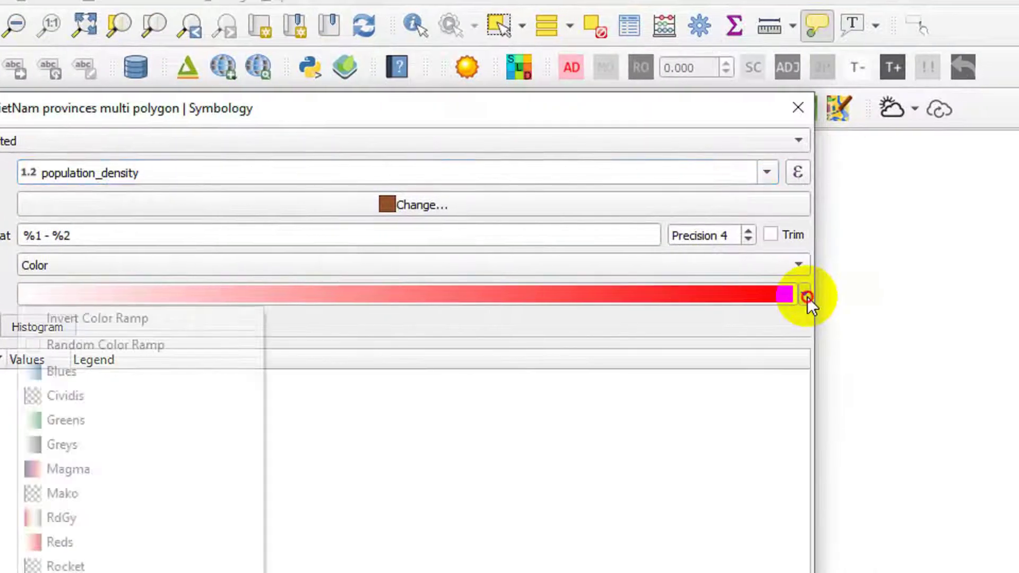
left_click(749, 310)
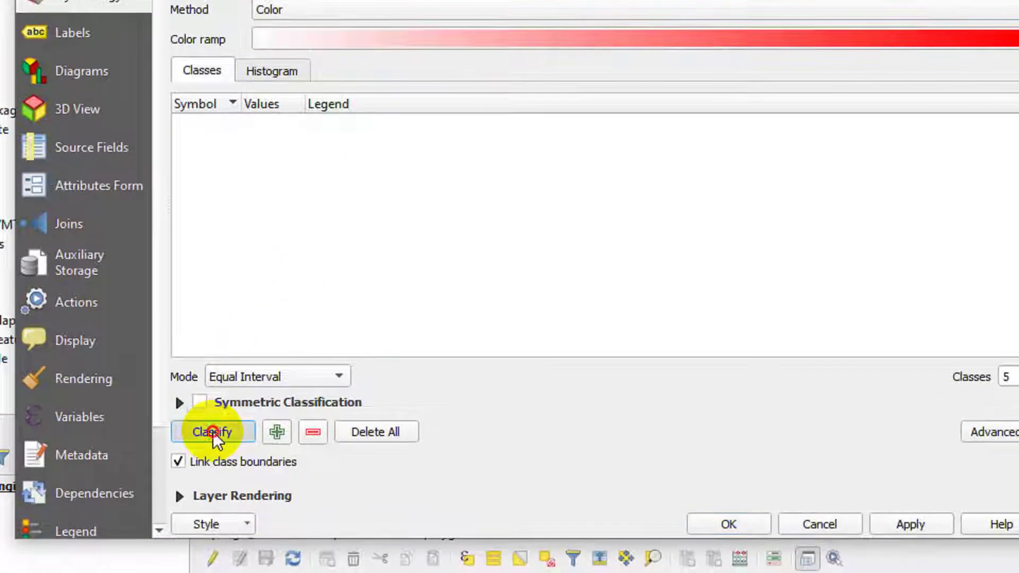
left_click(194, 514)
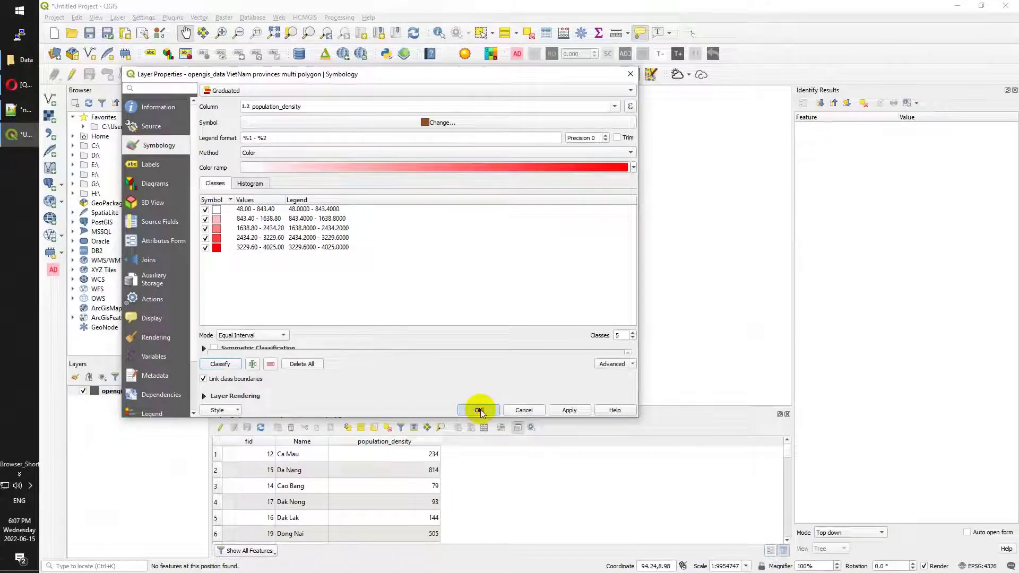
left_click(727, 452)
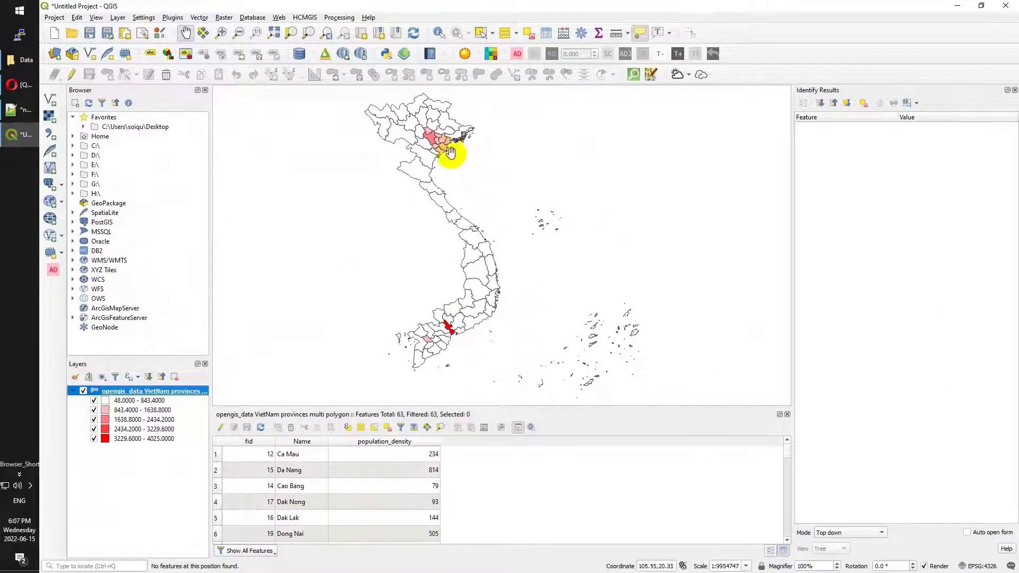
scroll(435, 141, "up", 1)
scroll(442, 161, "down", 1)
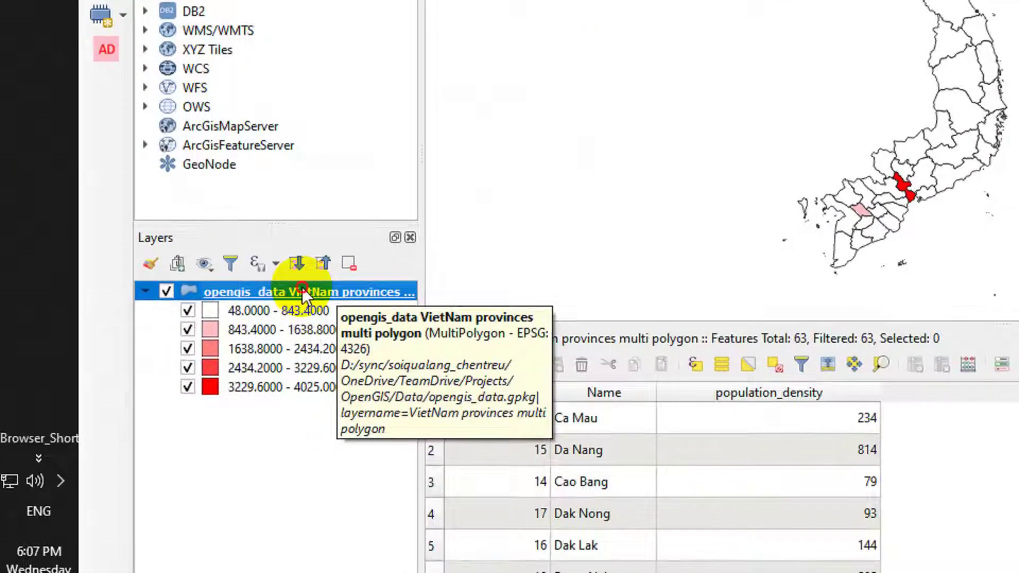
Reopen the provinces layer's symbology and try the Standard Deviation classification mode, adjusting the dialog's height
right_click(151, 391)
left_click(374, 276)
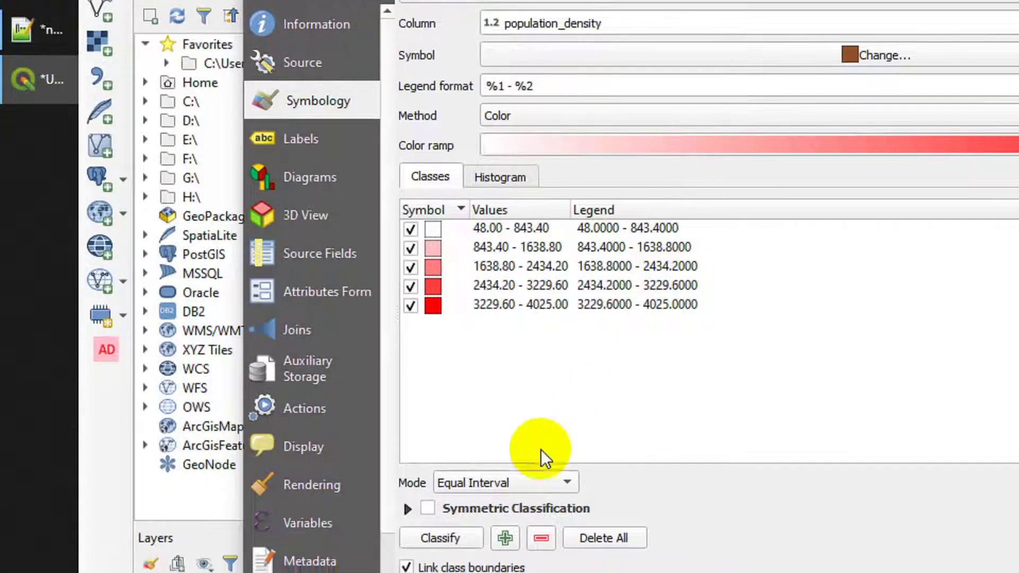
left_click(524, 473)
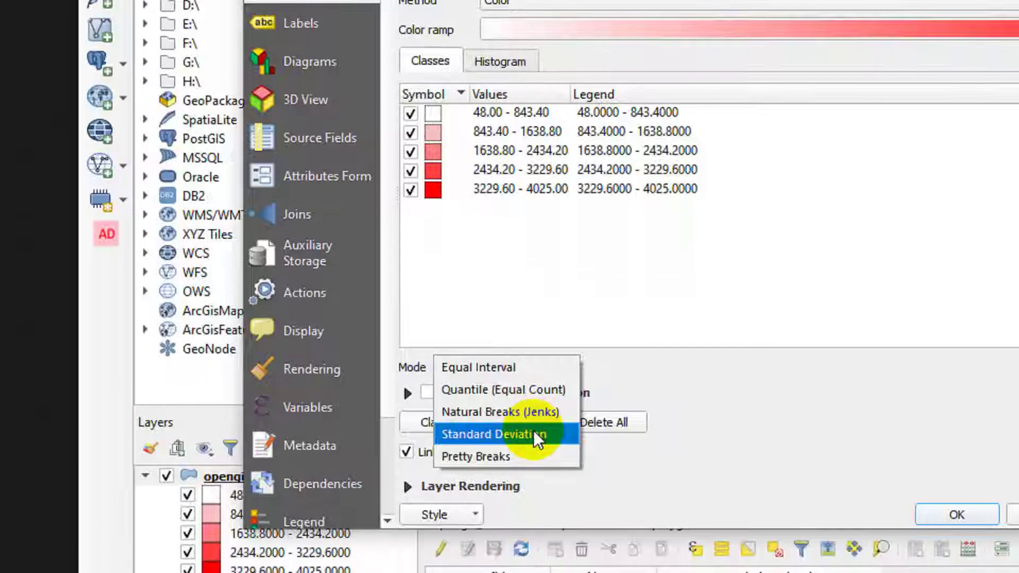
left_click(533, 431)
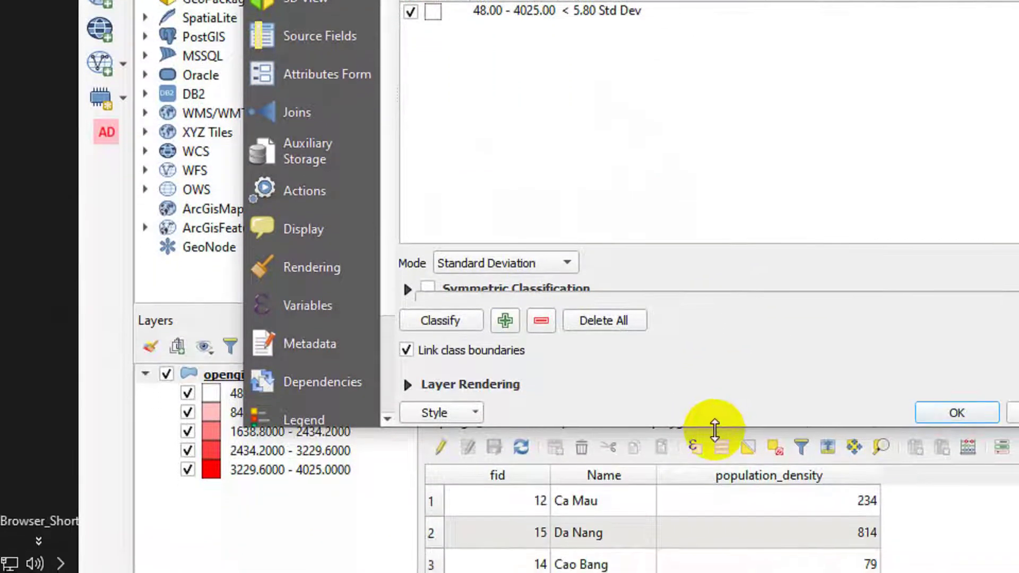
left_click_drag(714, 428, 684, 496)
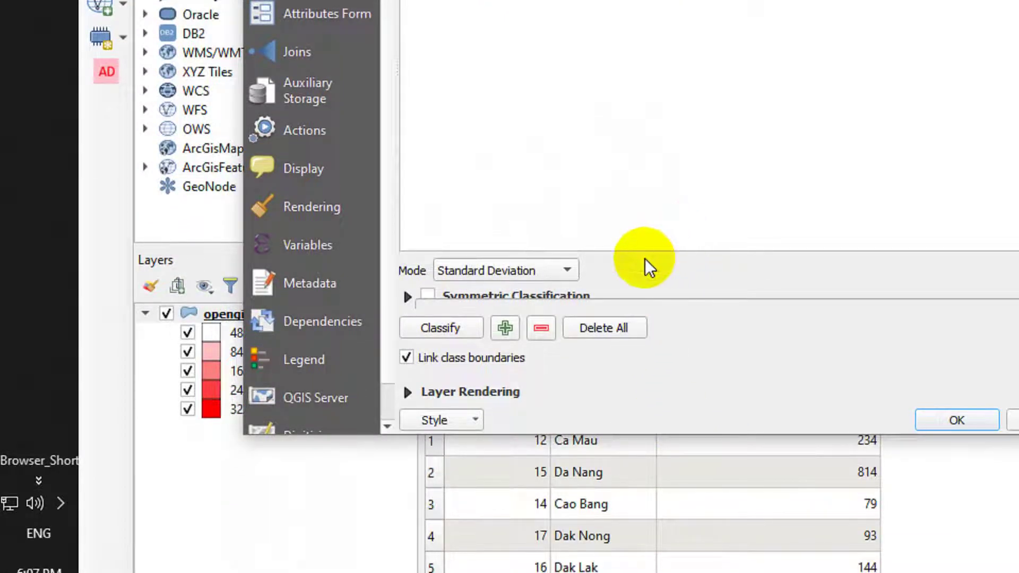
Change the classification mode to Natural Breaks (Jenks) and apply the graduated style to the provinces
left_click(559, 275)
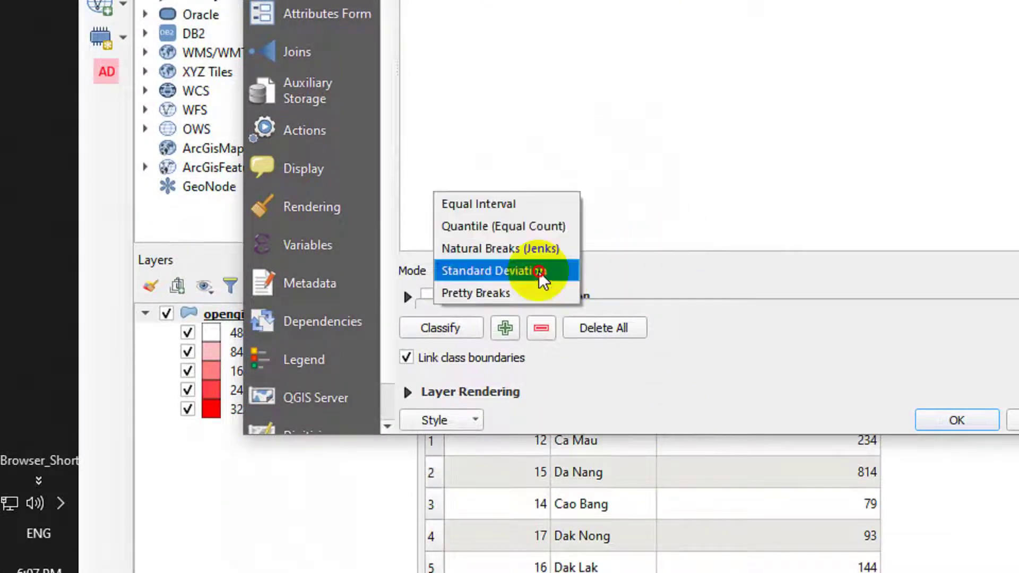
left_click(511, 249)
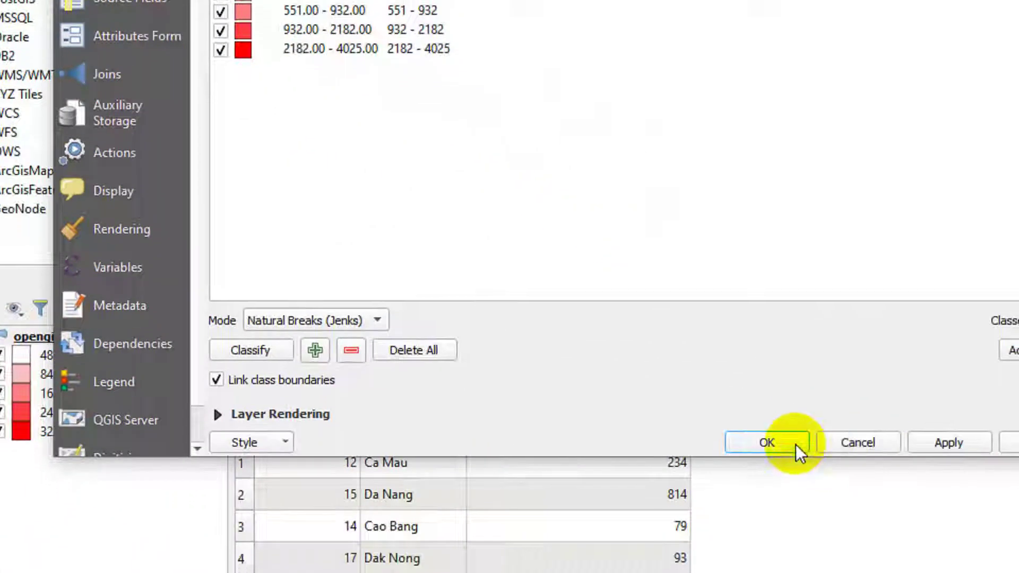
left_click(795, 444)
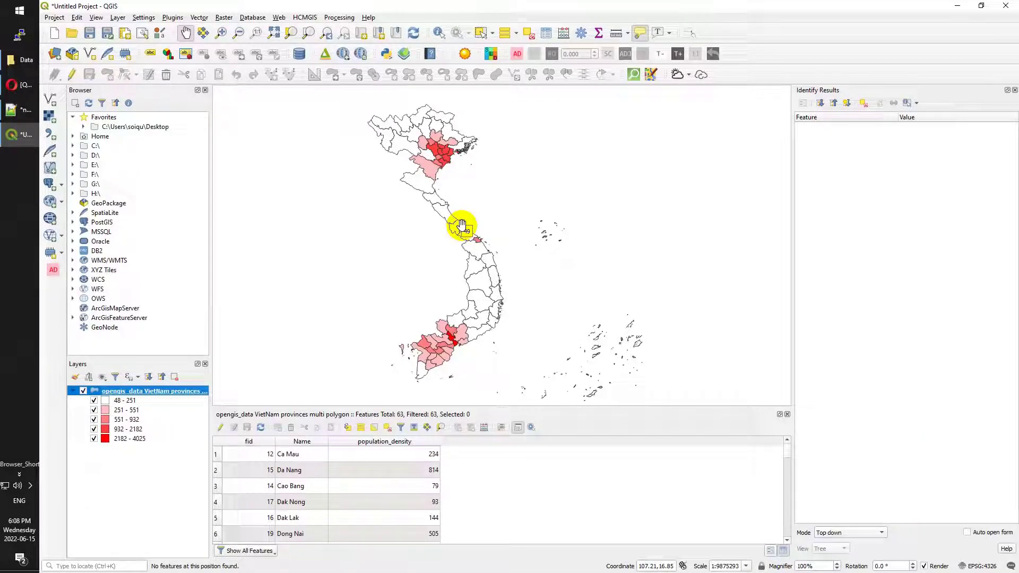
Switch to the Notion notes with the tutorial checklist
left_click(12, 85)
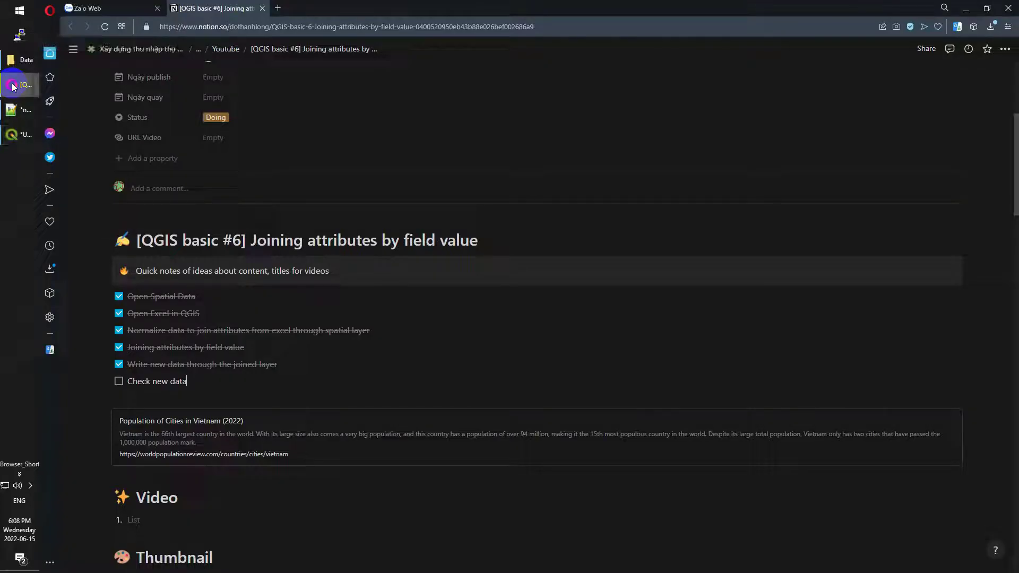